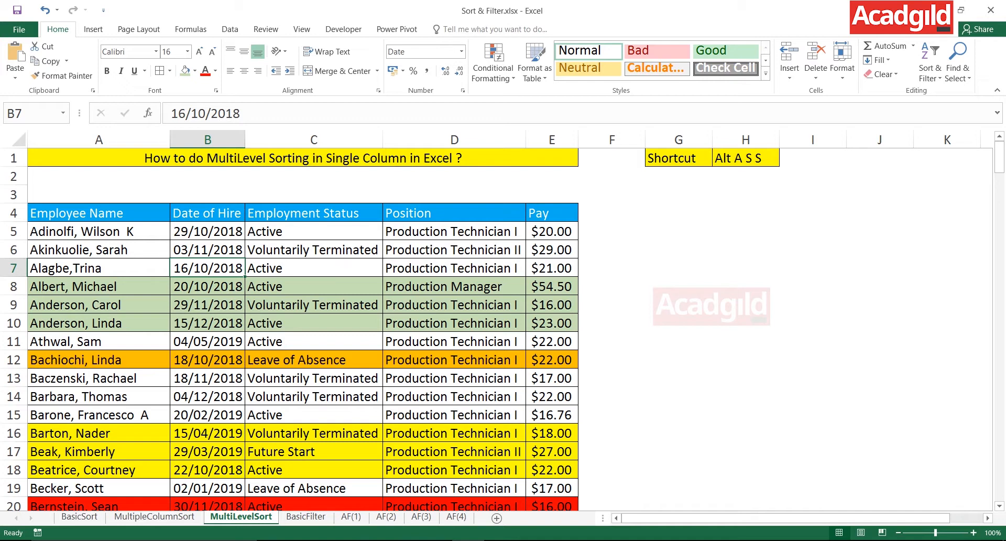
Examine the employee table on the MultiLevelSort sheet from the header through its coloured and uncoloured rows, ending back at the first records.
drag(209, 212, 225, 435)
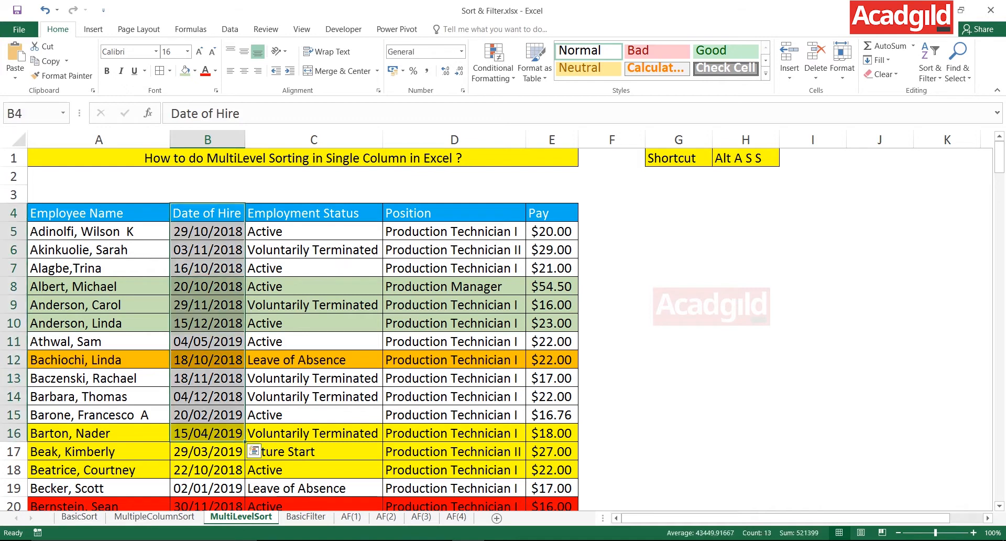
drag(99, 287, 552, 305)
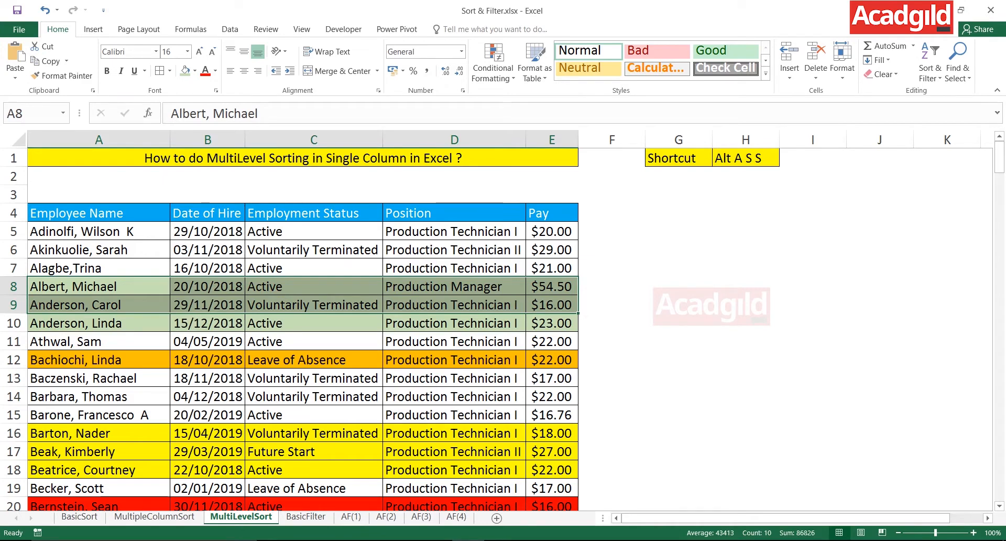
click(314, 341)
key(Down)
key(Down)
key(Down)
key(Down)
key(Down)
key(Down)
key(Down)
key(Down)
key(Down)
key(Down)
key(Down)
key(Down)
key(Down)
key(Down)
key(Down)
key(Down)
key(Down)
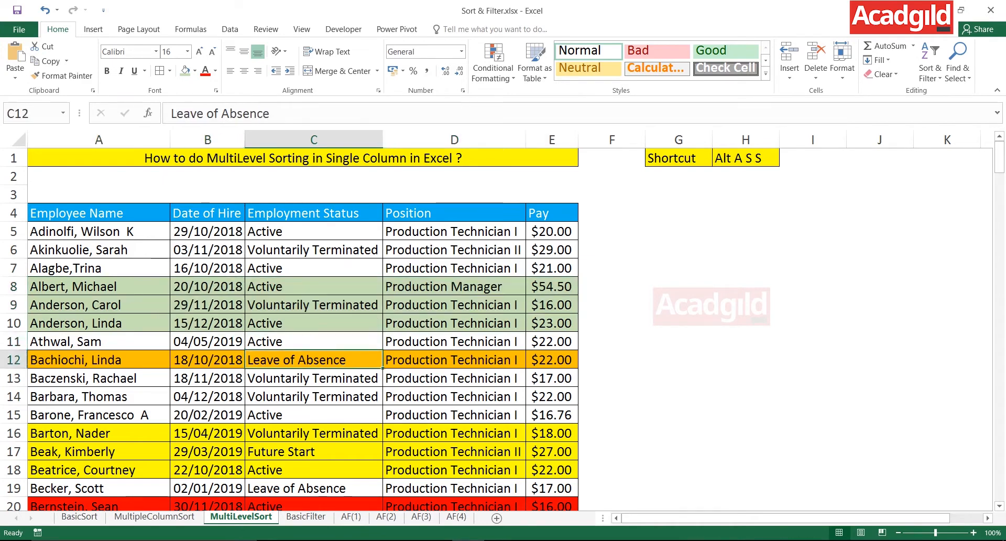
key(Down)
key(Down)
key(Down)
key(Down)
key(Down)
key(Down)
key(Down)
key(Down)
key(Down)
key(Down)
key(Down)
key(Down)
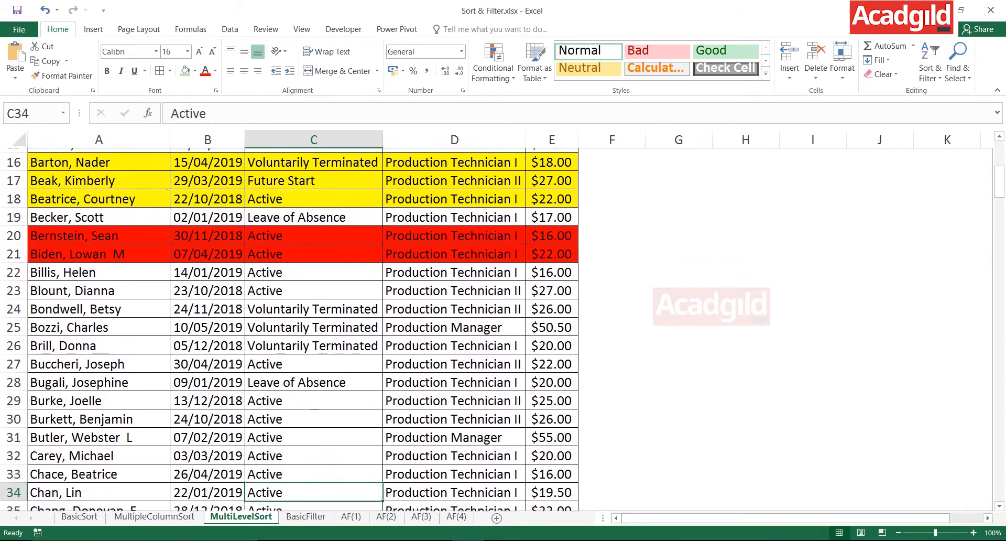
key(Down)
key(Down)
key(Down)
key(Down)
key(Down)
key(Down)
key(Down)
key(Down)
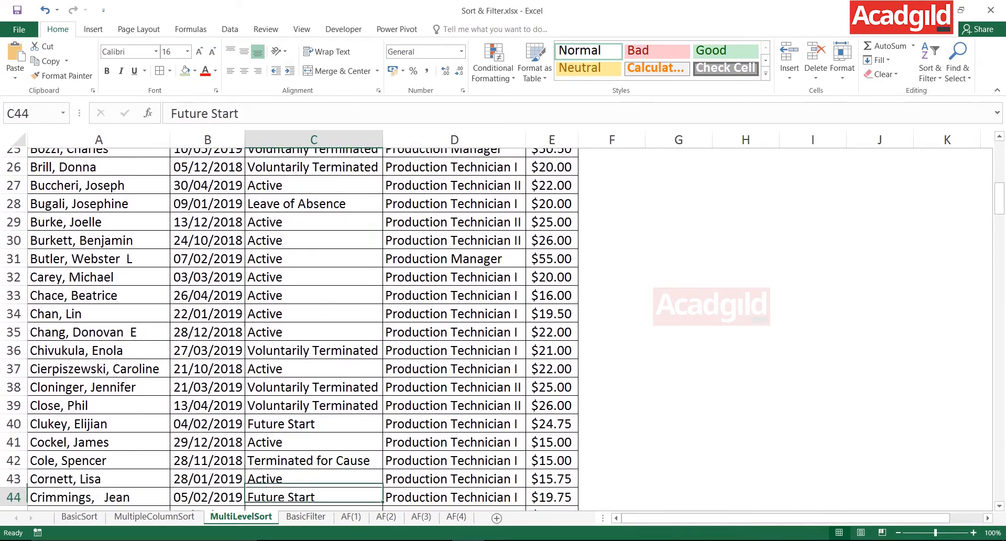
key(Down)
key(Down)
key(Down)
key(Down)
key(Down)
key(Down)
key(Down)
key(Down)
key(Down)
key(Down)
key(Down)
key(Down)
key(Down)
key(Down)
key(Down)
key(Down)
key(Down)
key(Down)
key(Down)
key(Down)
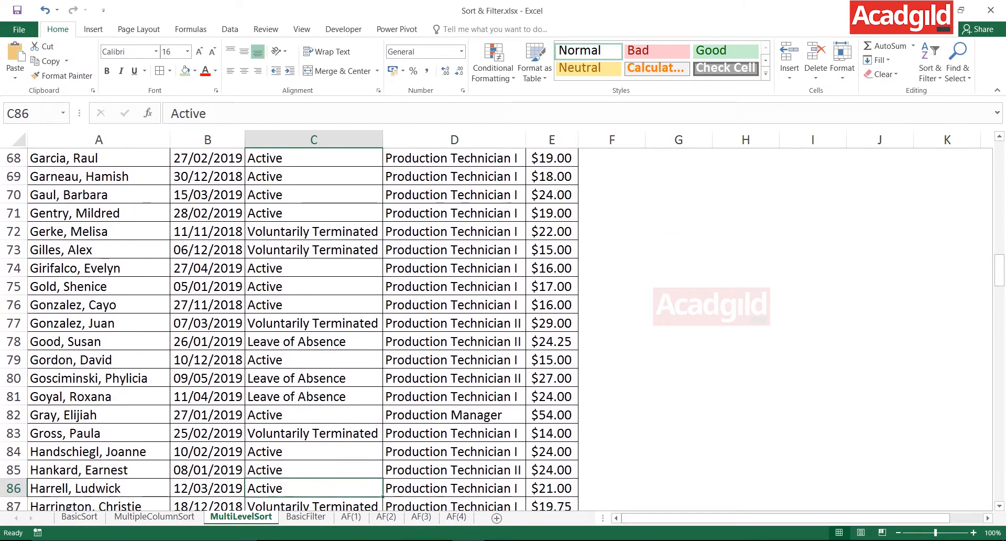
key(Down)
key(Down)
key(Down)
key(Down)
key(Down)
key(Down)
key(Down)
key(Down)
key(Down)
key(Down)
key(Down)
key(Down)
key(Down)
key(Down)
key(Down)
key(Down)
key(Down)
key(Down)
key(Down)
key(Down)
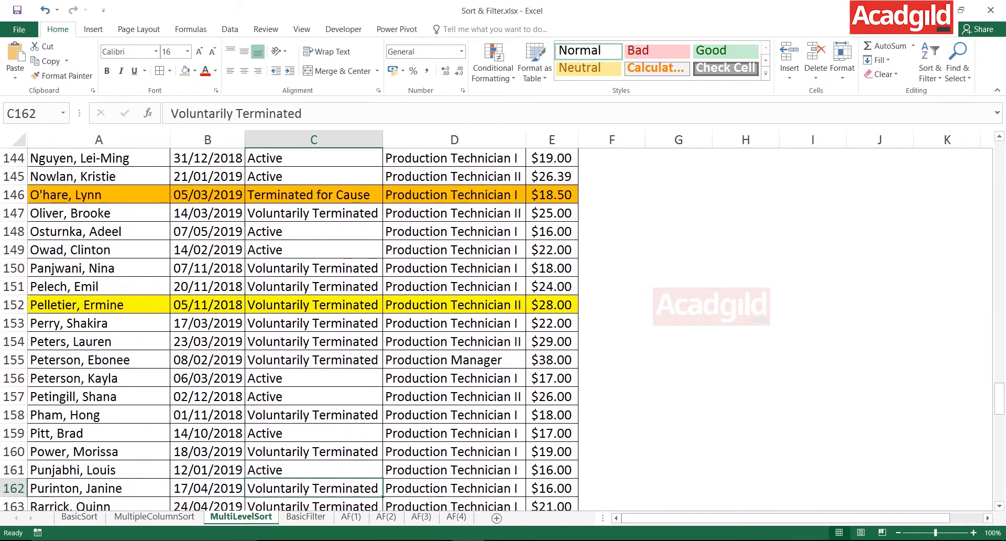
click(48, 488)
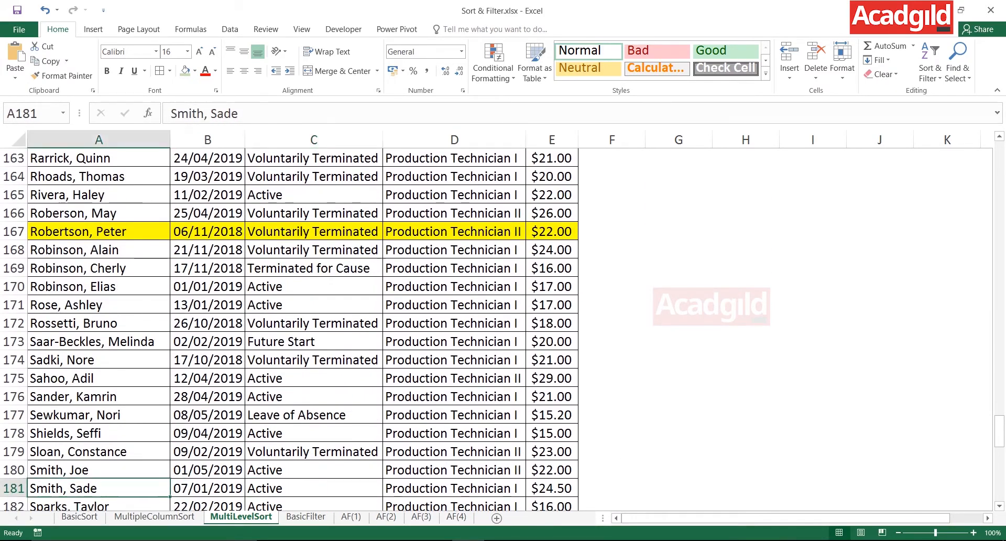
key(Up)
key(Up)
key(Up)
key(Up)
key(Up)
key(Up)
key(Up)
key(Up)
key(Up)
key(Up)
key(Up)
key(Up)
key(Up)
key(Up)
key(Up)
key(Up)
key(Up)
key(Up)
key(Up)
key(Up)
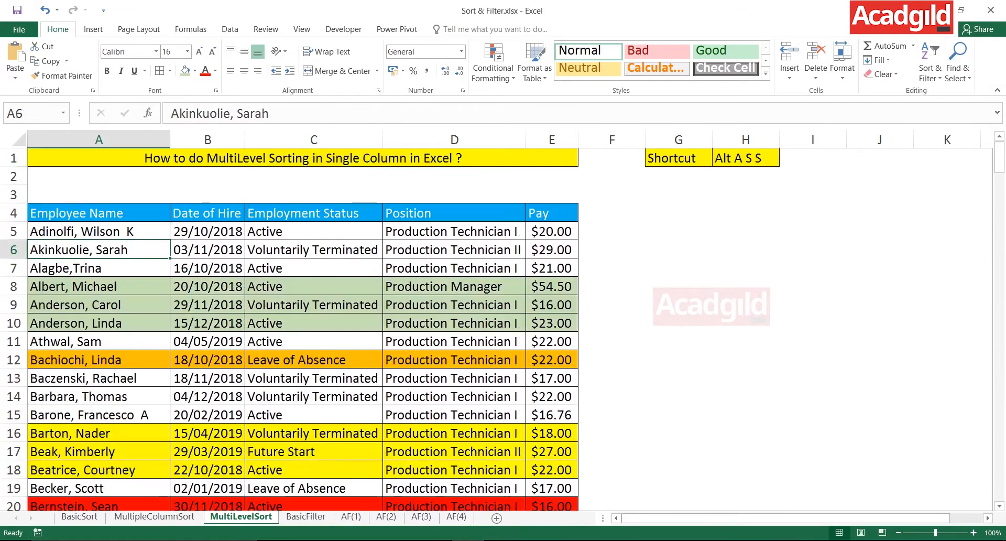
Review the green and yellow row groups and the hire dates and employment statuses of the first uncoloured records.
click(207, 232)
drag(99, 287, 552, 323)
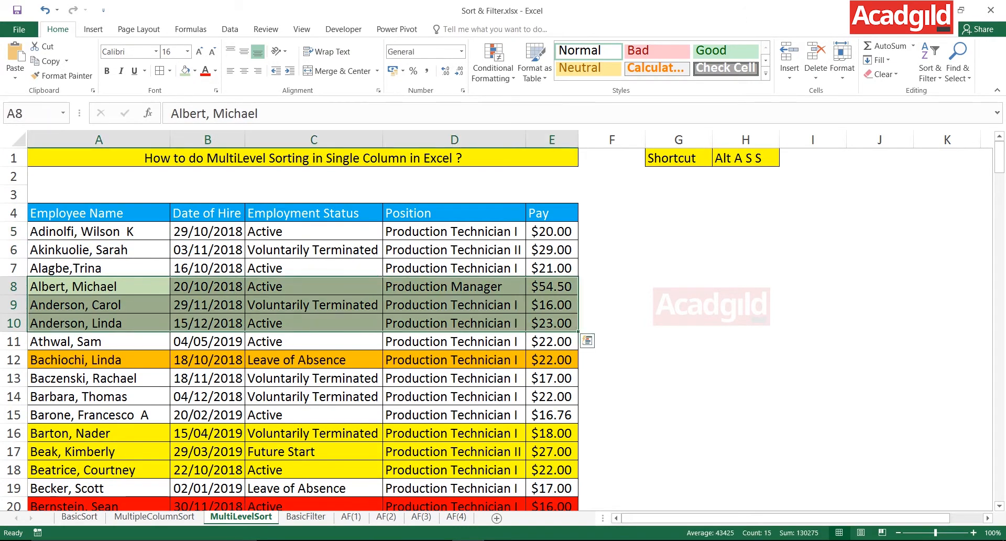
drag(99, 286, 552, 341)
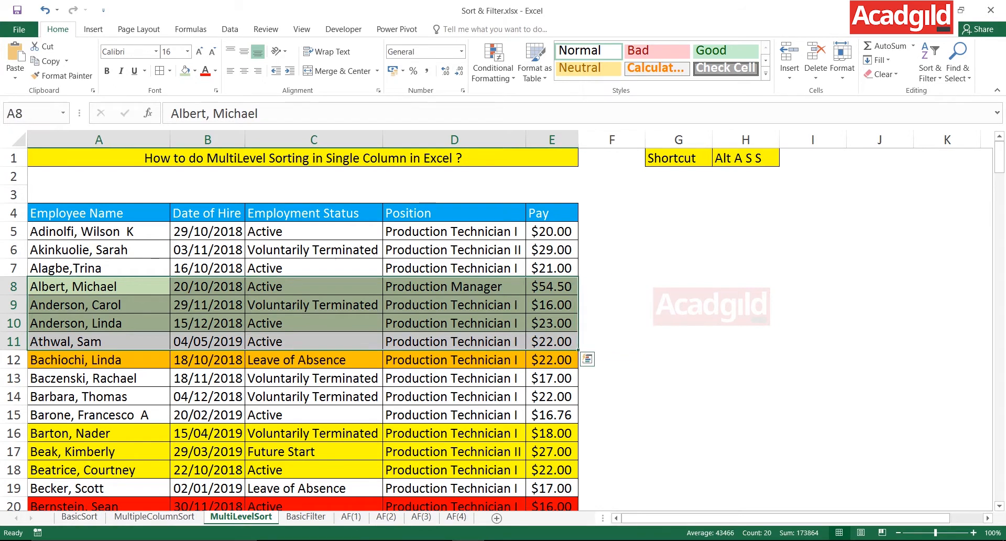
drag(98, 433, 552, 469)
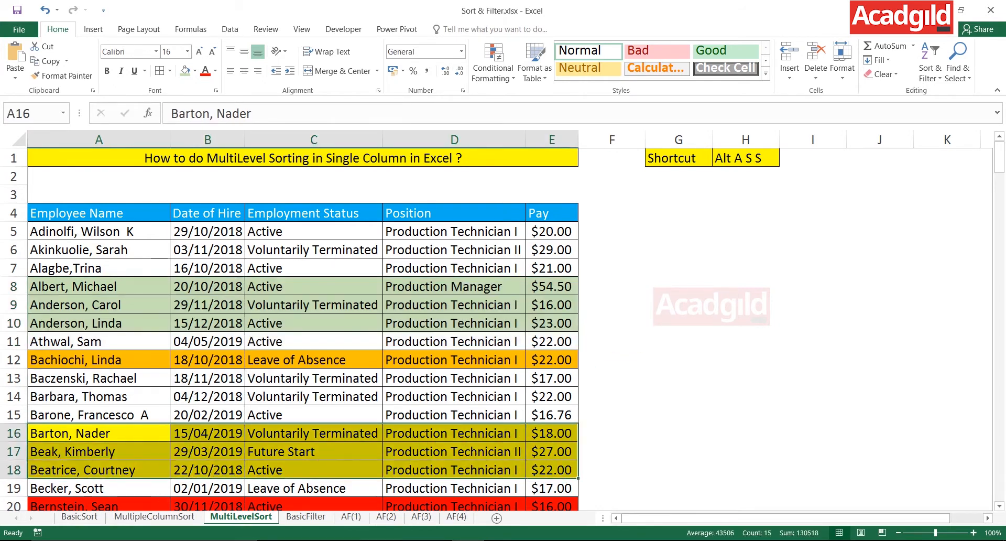
drag(208, 232, 455, 268)
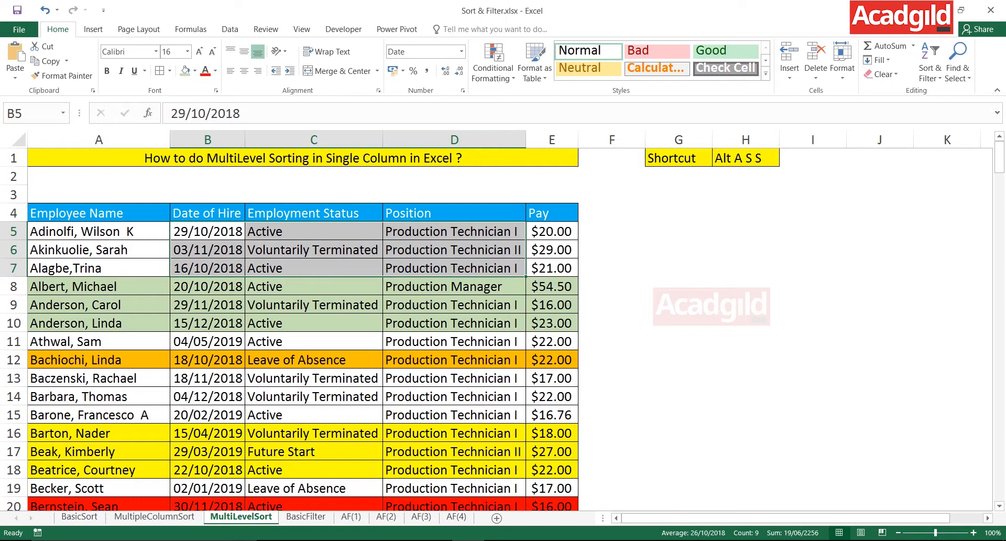
click(313, 267)
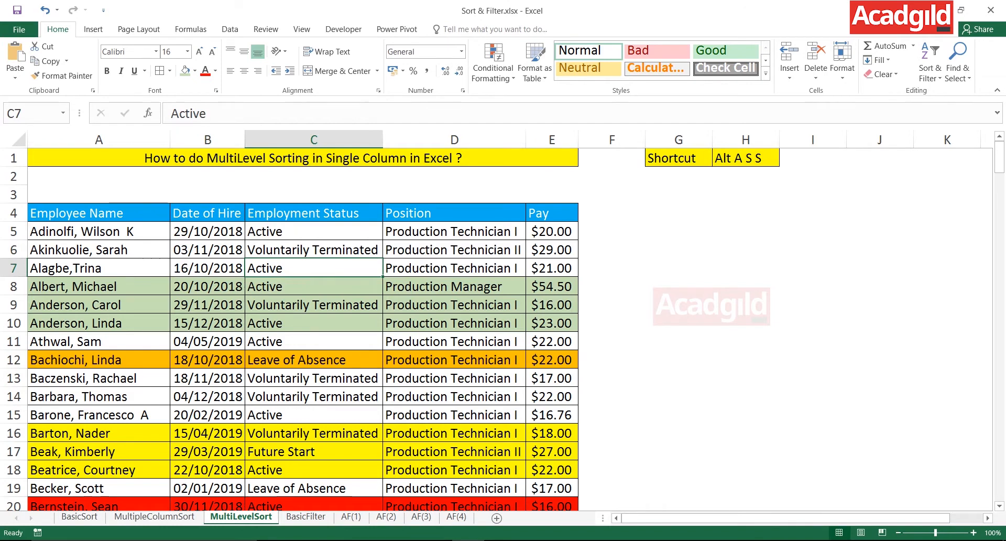
click(207, 268)
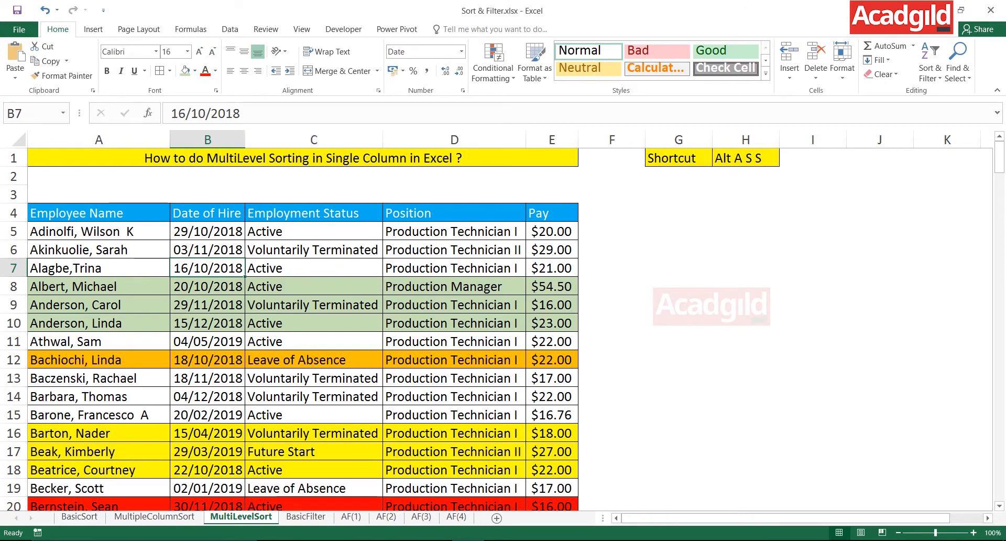
click(313, 250)
click(208, 250)
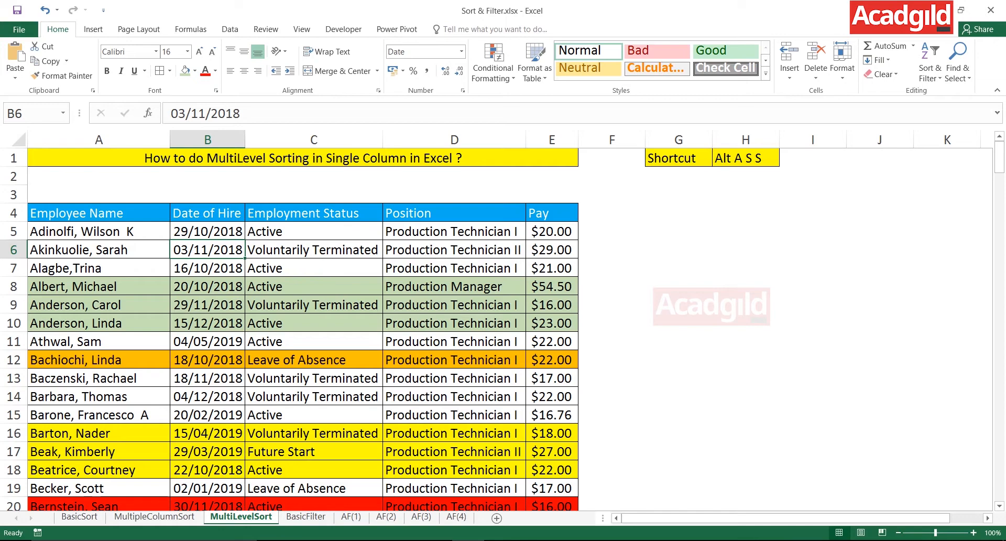
key(alt)
key(a)
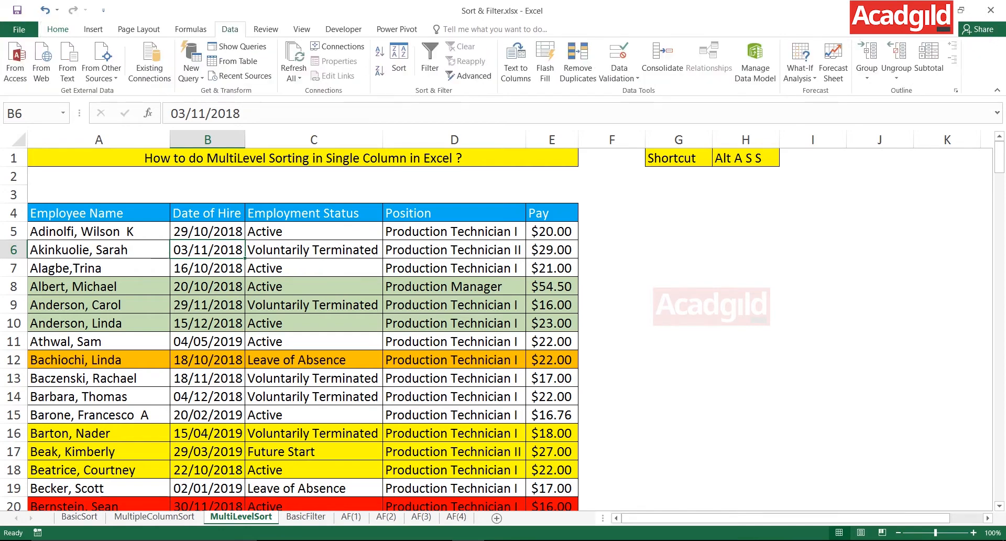
key(s)
key(s)
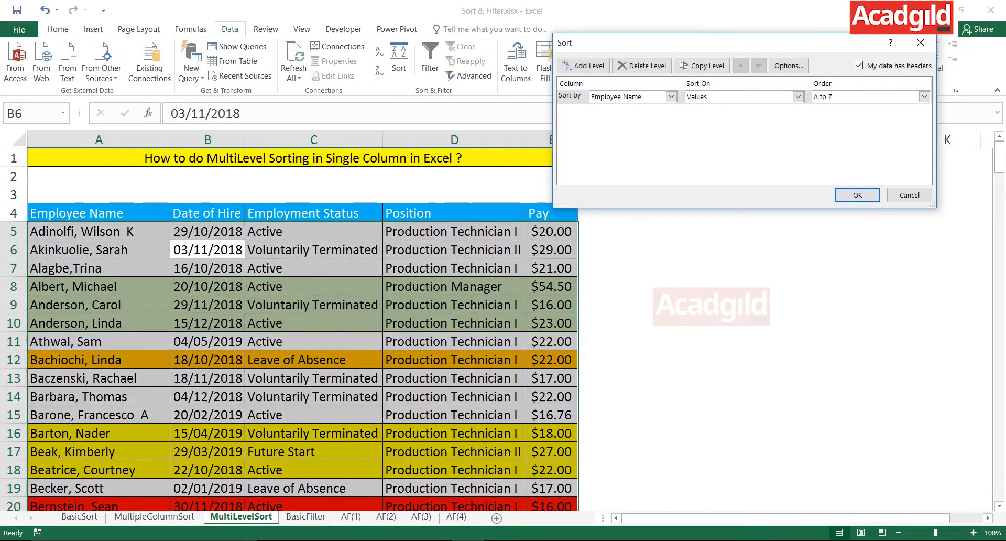
drag(650, 43, 475, 56)
click(735, 208)
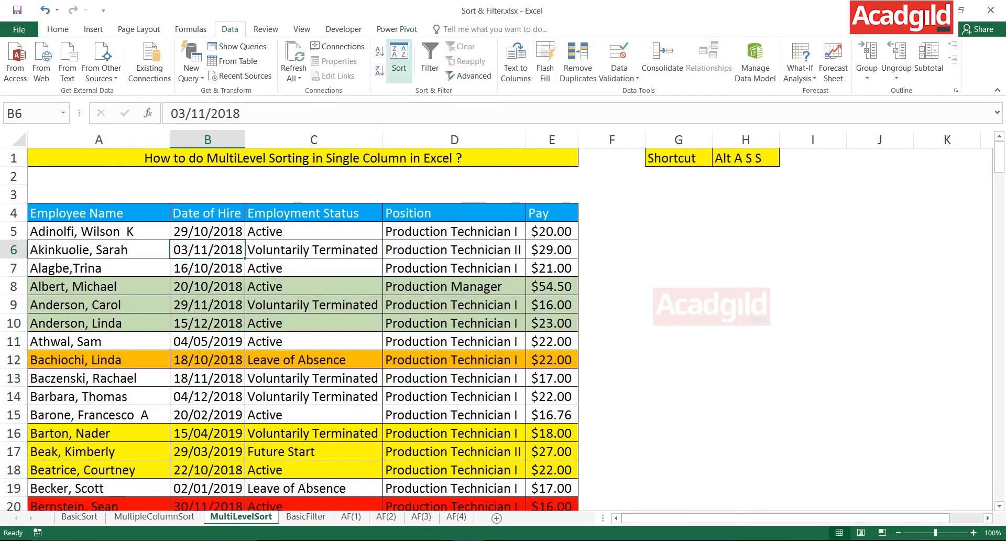
click(399, 59)
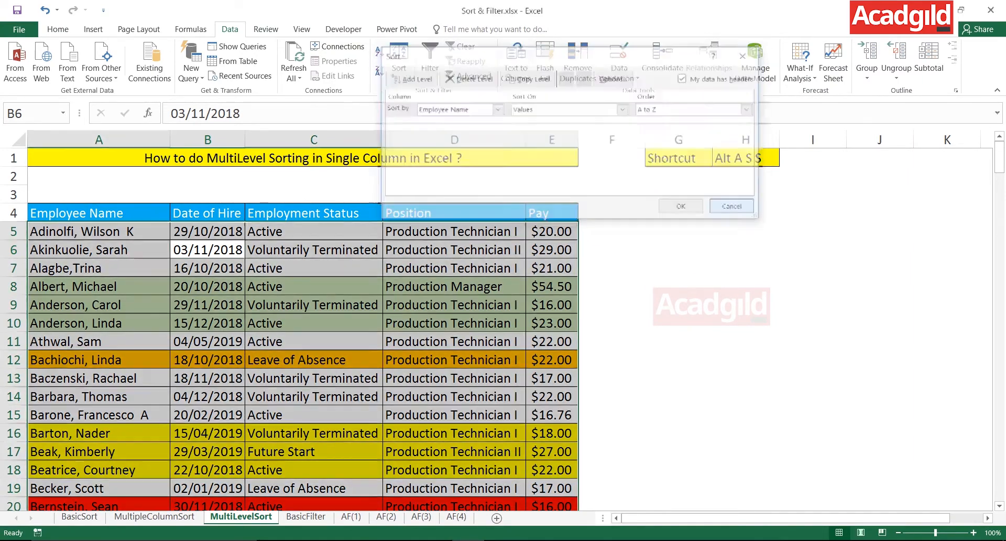
click(735, 208)
click(746, 158)
click(314, 304)
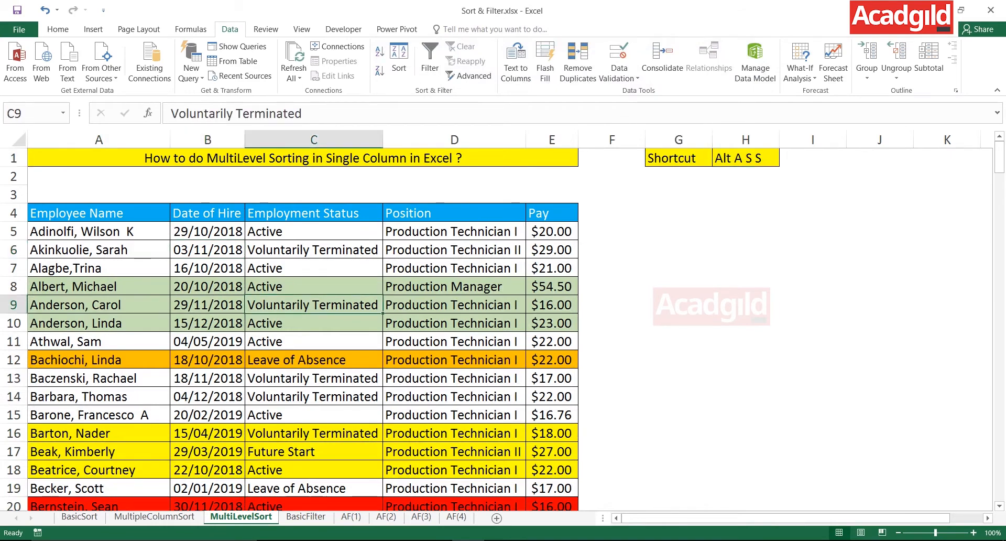
Start a custom sort of the employee table from a Date of Hire cell and choose Date of Hire as the sort column.
click(207, 250)
key(alt+a)
key(s)
key(s)
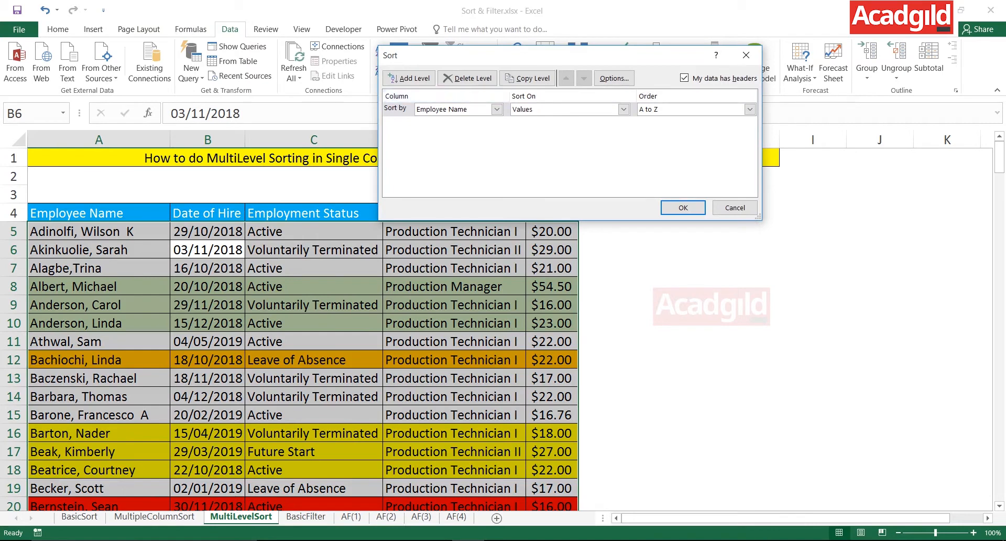
click(497, 109)
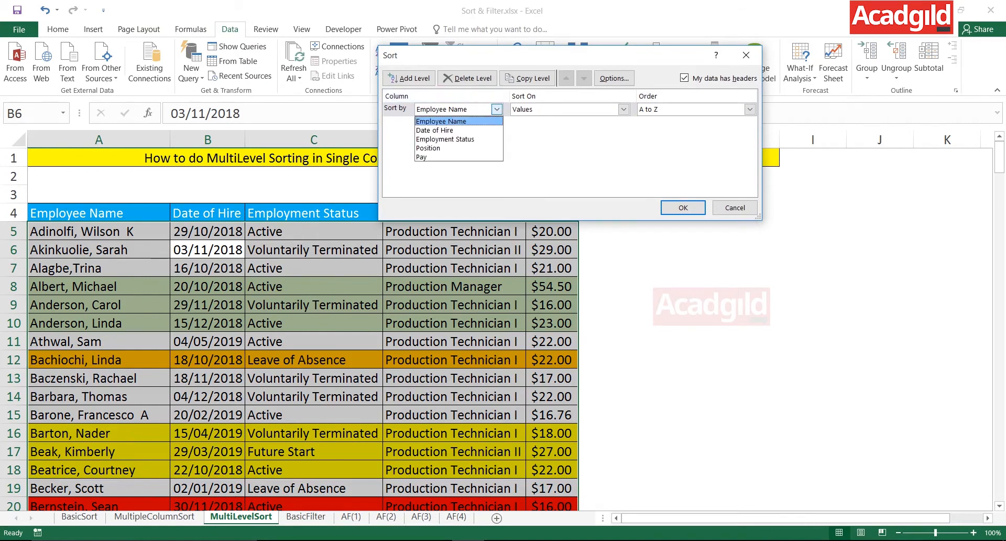
key(Return)
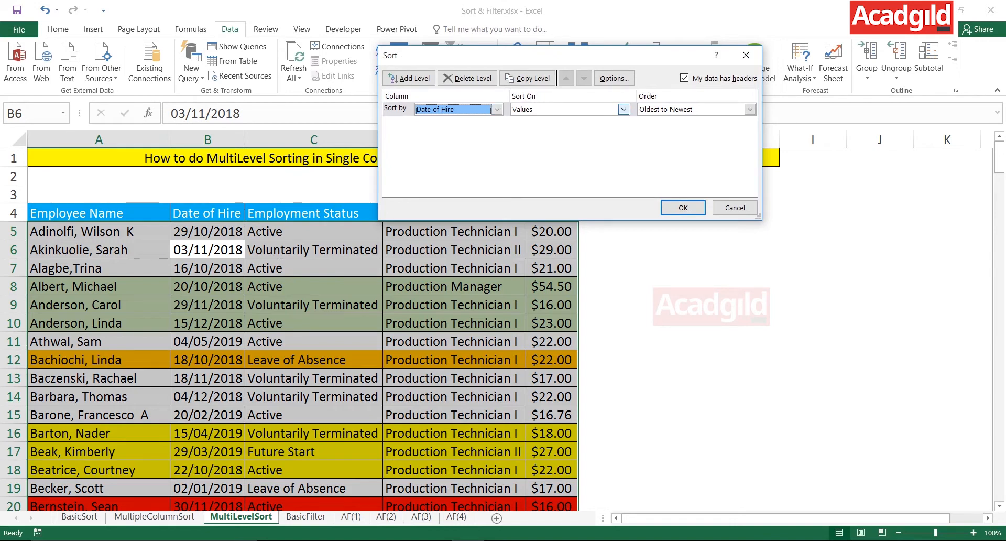
Set the Date of Hire sort level to sort on Cell Color.
click(623, 109)
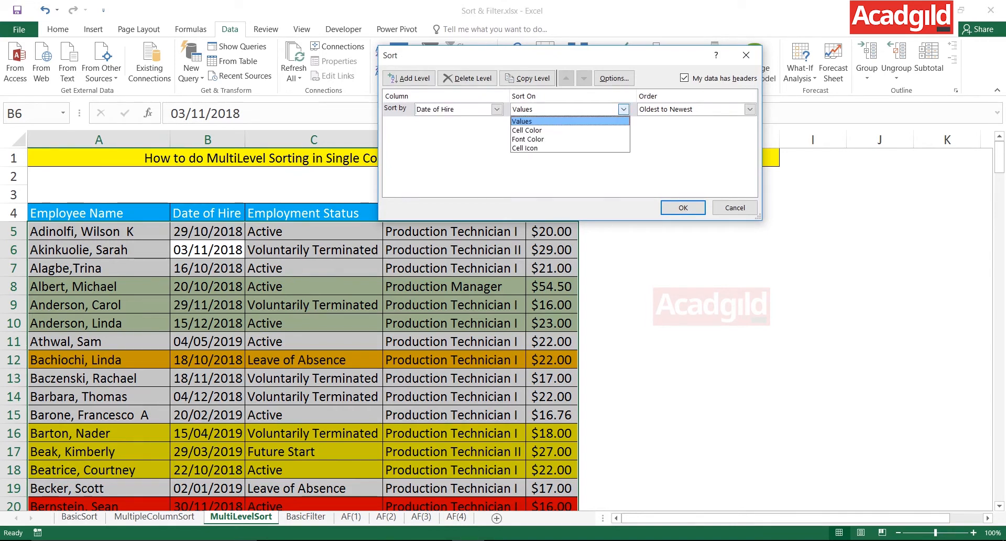
key(Down)
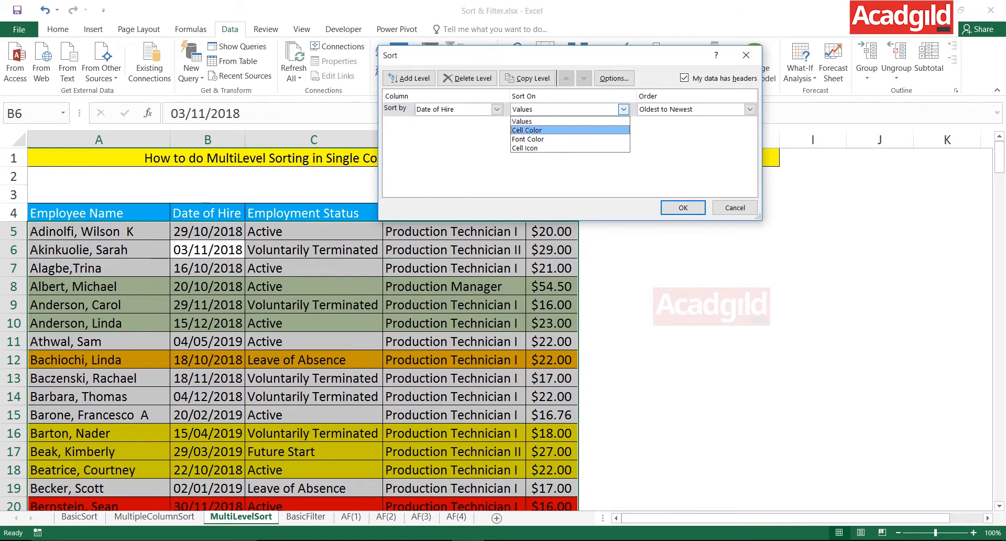
key(Down)
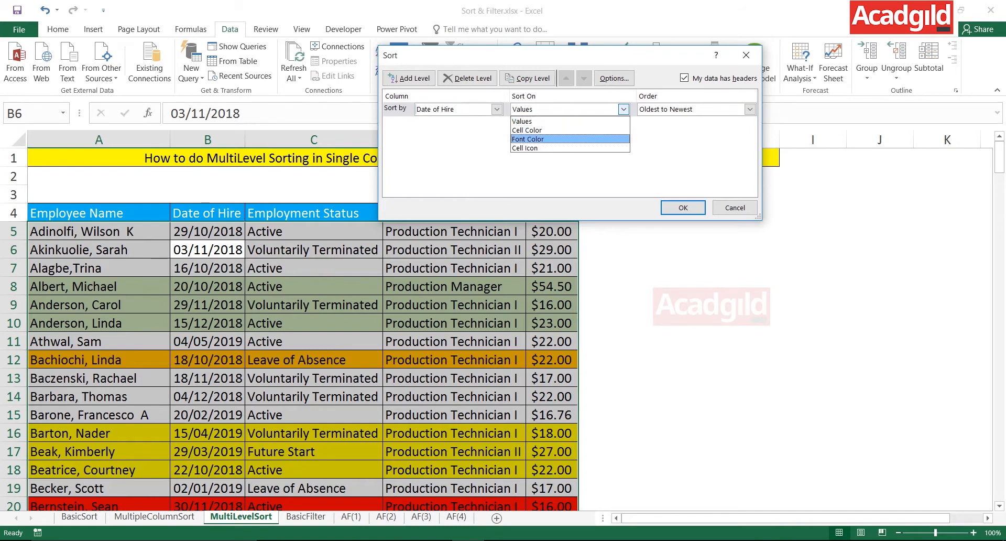
key(Down)
key(Up)
key(Up)
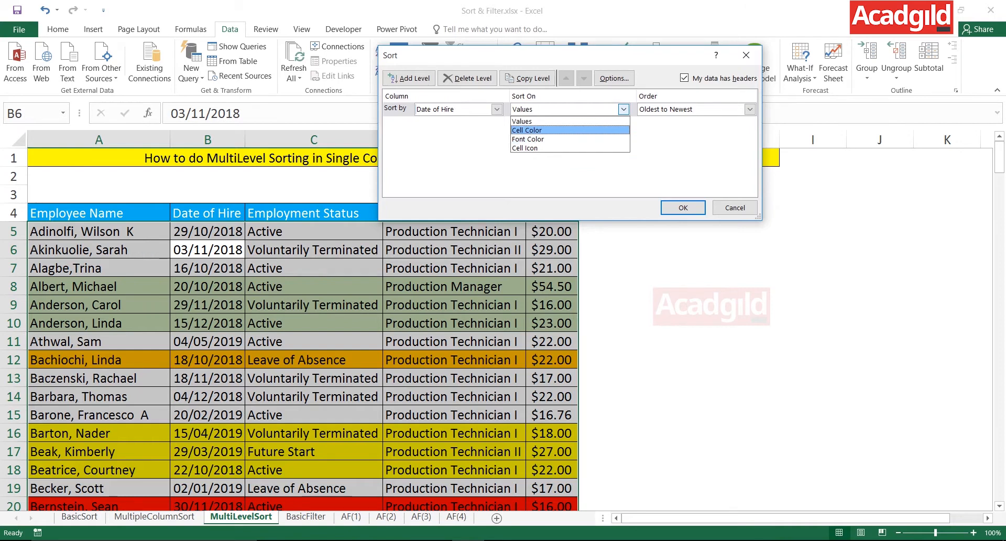
key(Return)
key(Tab)
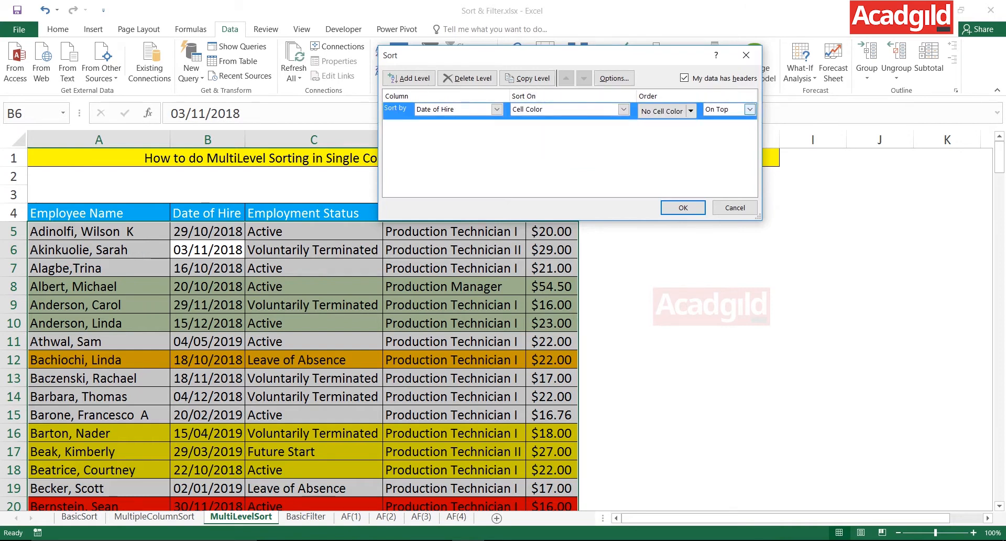
Set the sort order to orange, RGB(255, 192, 0), On Top, apply the sort, and select the orange records A5:E7.
key(alt+Down)
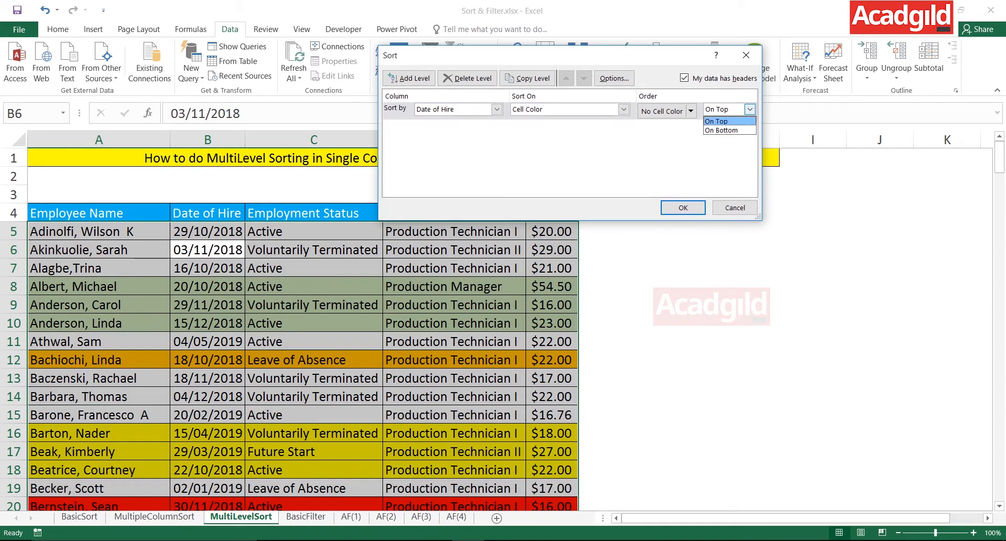
key(Return)
key(shift+Tab)
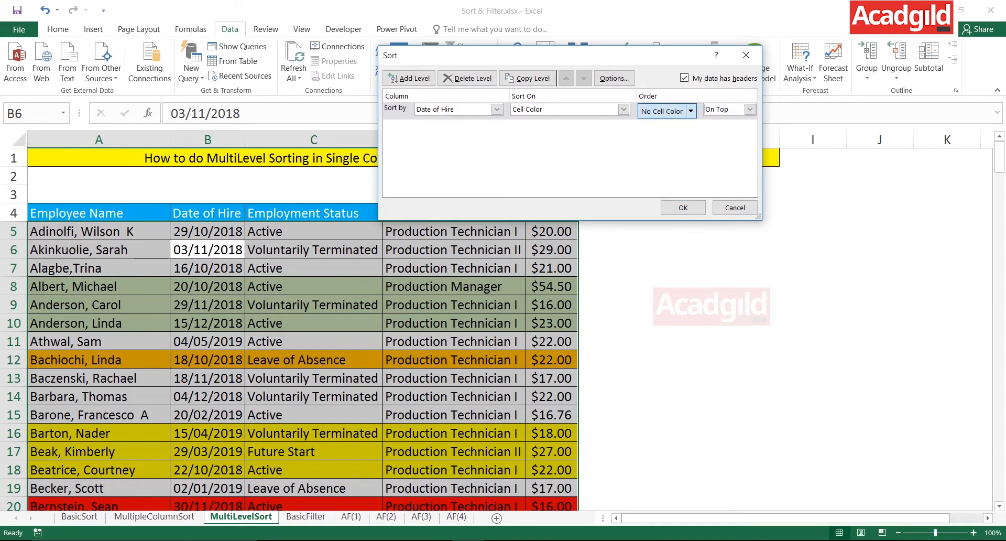
key(alt+Down)
key(Down)
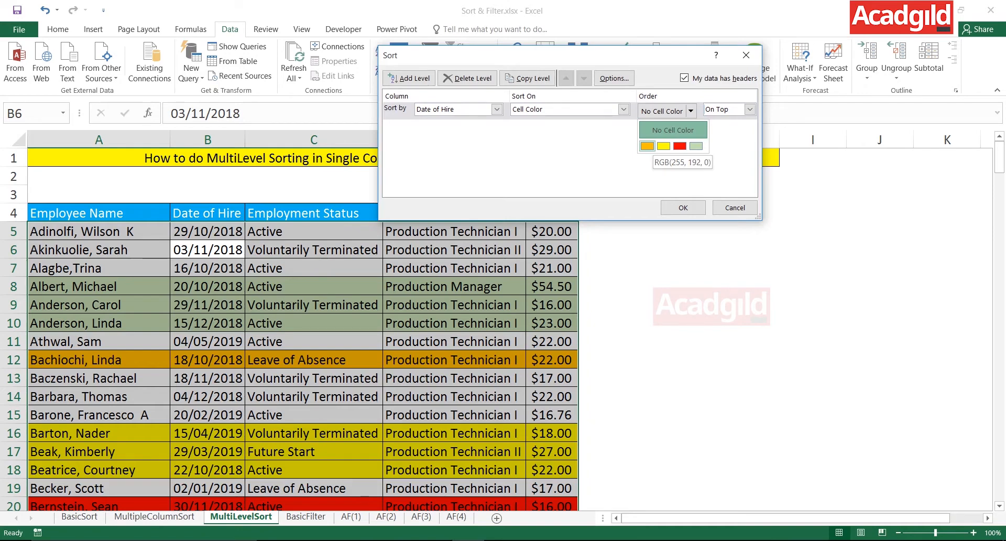
key(Return)
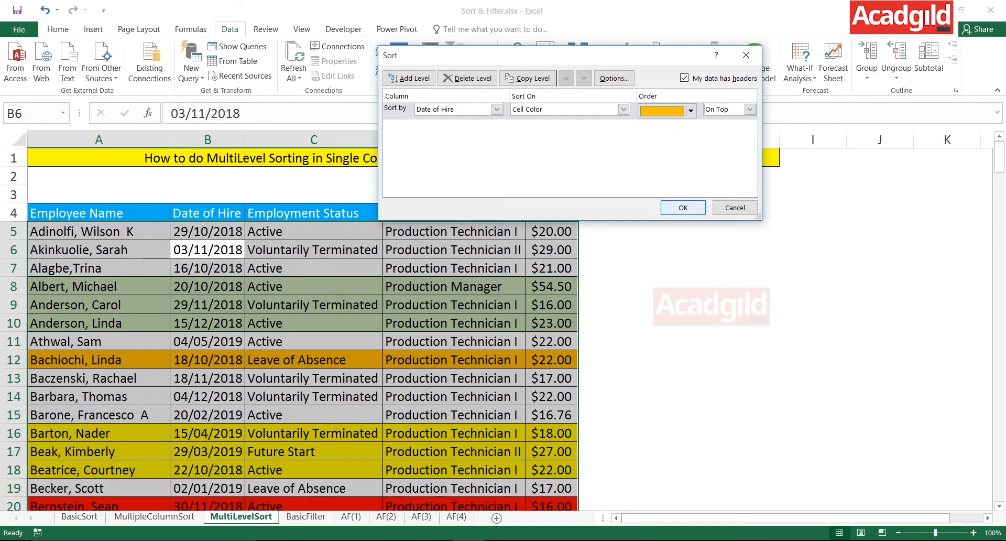
key(Return)
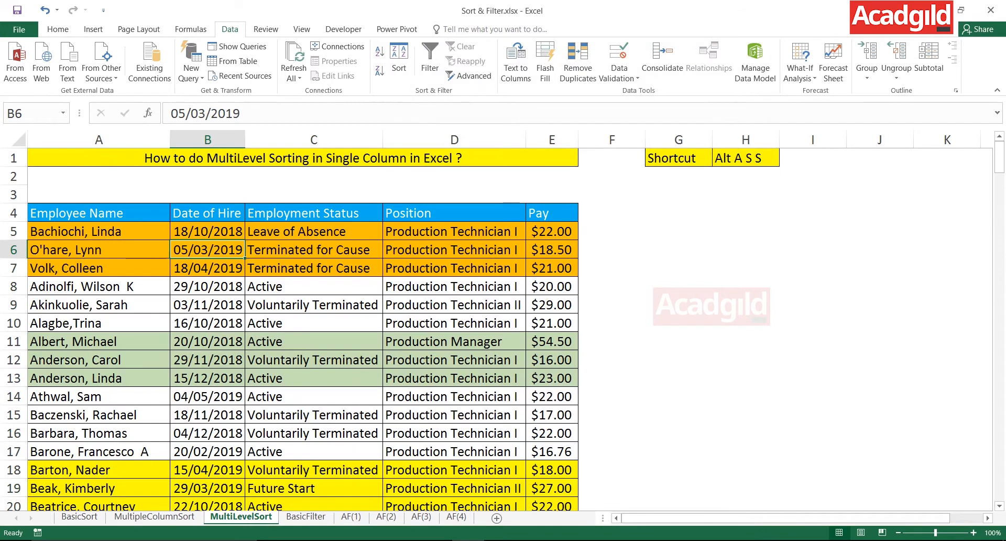
drag(98, 232, 550, 267)
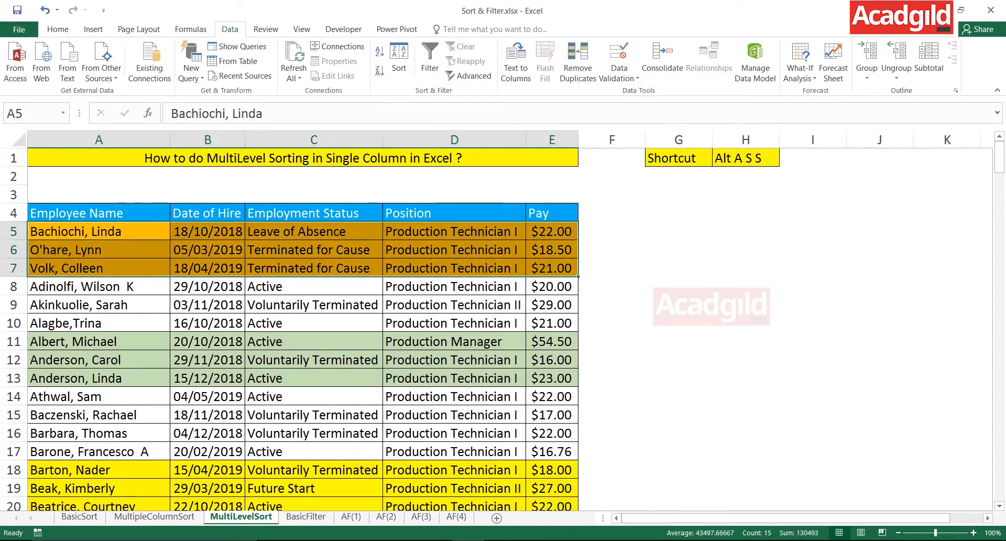
Compare the green and yellow row groups with the orange records in rows 5 to 7.
drag(98, 341, 461, 378)
drag(99, 469, 461, 488)
click(454, 268)
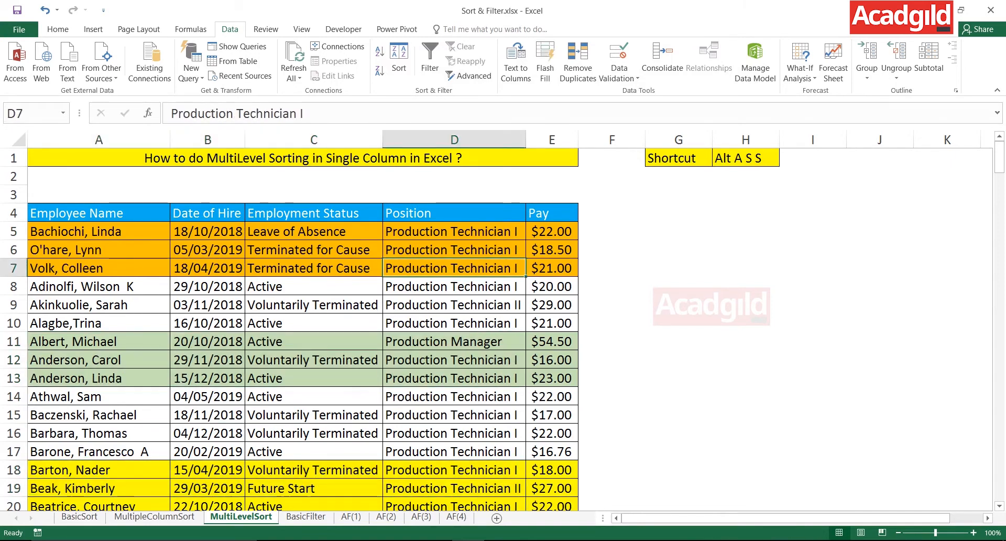
click(313, 360)
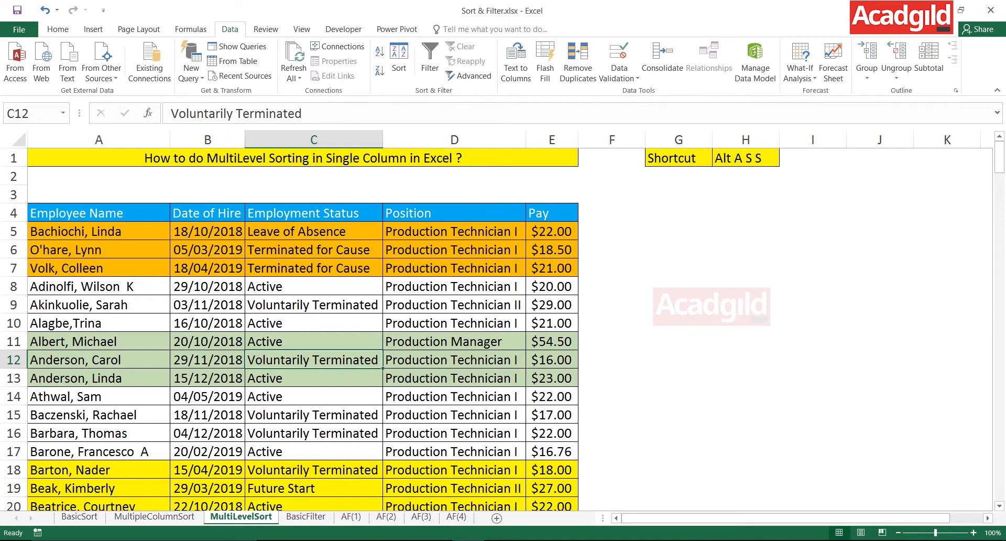
drag(79, 231, 613, 268)
drag(99, 231, 455, 267)
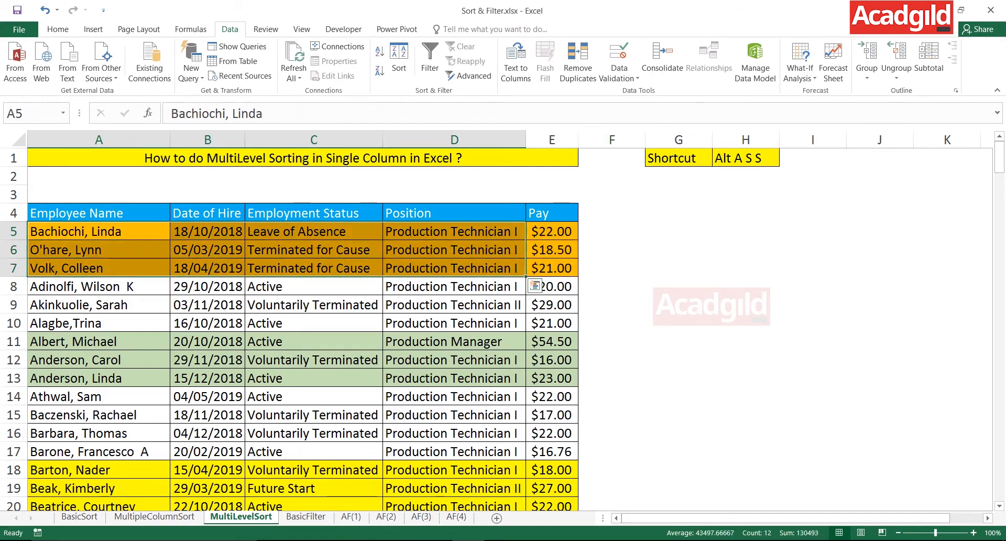
Inspect the Date of Hire cell color level in the custom sort settings and close them.
click(208, 323)
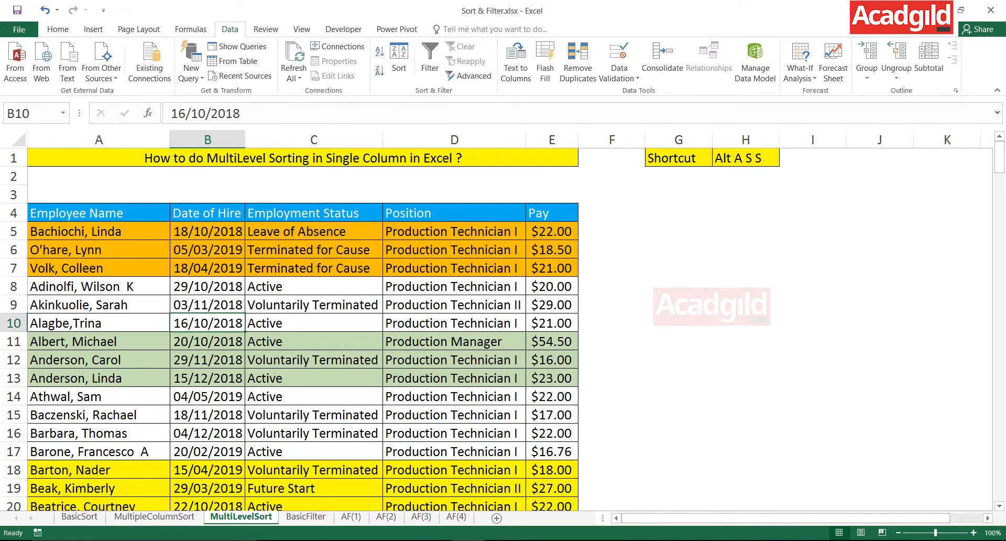
key(alt)
key(a)
key(s)
key(s)
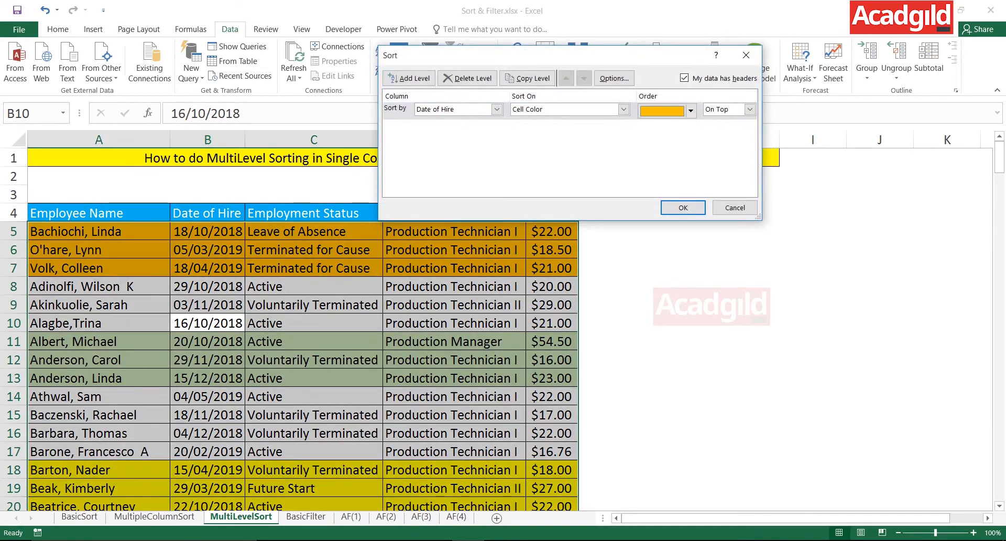
drag(524, 55, 261, 312)
click(420, 464)
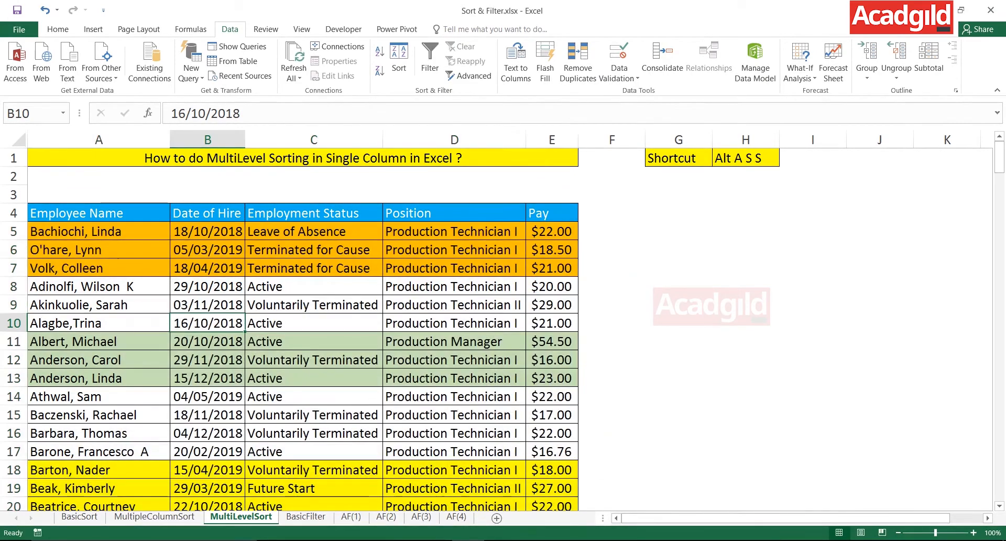
Review the Pay values of the orange records in E5:E7 alongside their hire dates and positions.
drag(551, 231, 551, 268)
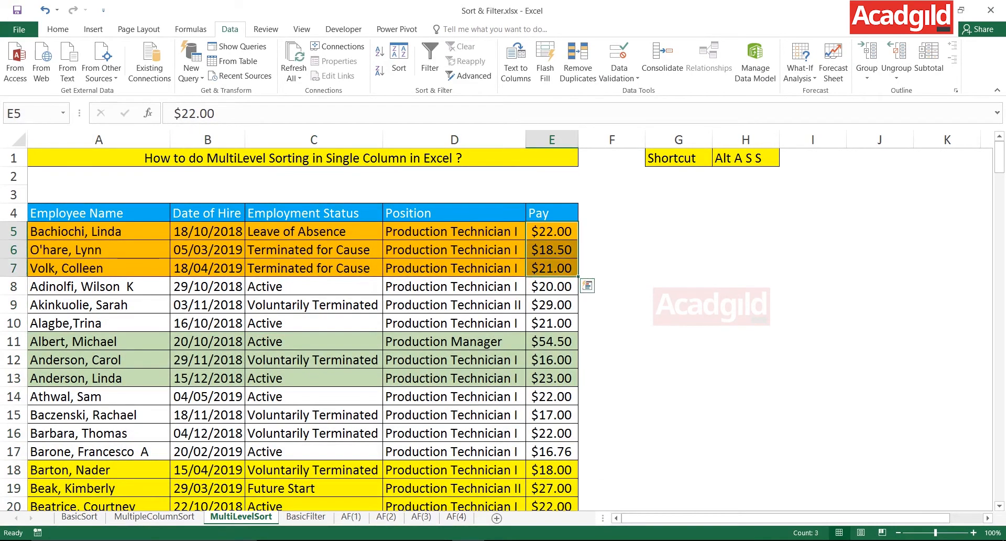
drag(551, 231, 552, 268)
drag(208, 231, 552, 267)
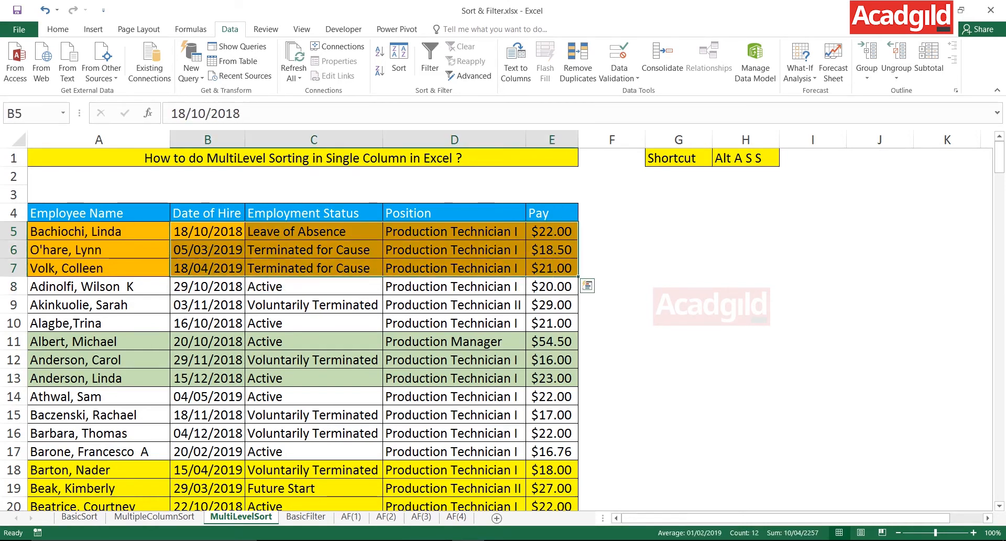
drag(552, 231, 551, 268)
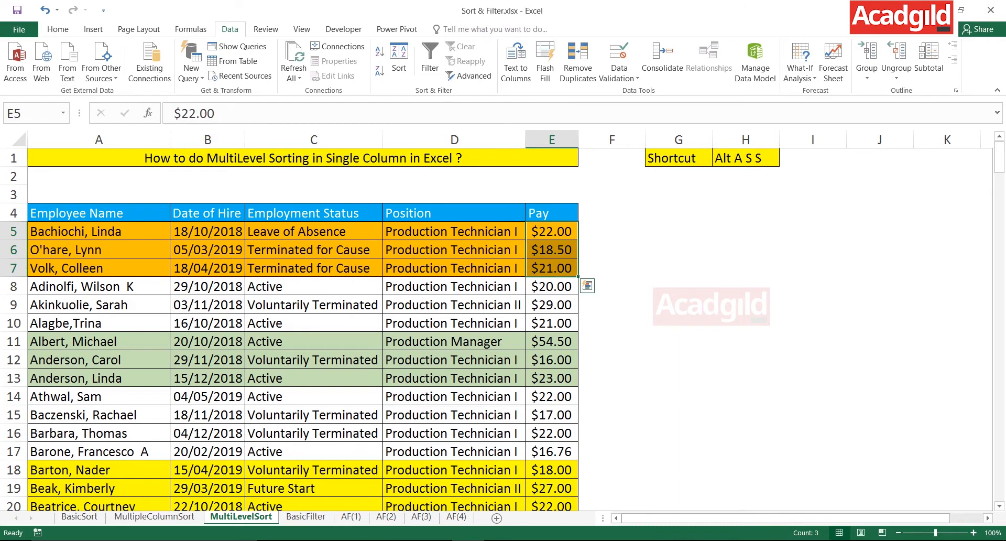
drag(552, 213, 551, 267)
drag(552, 213, 552, 250)
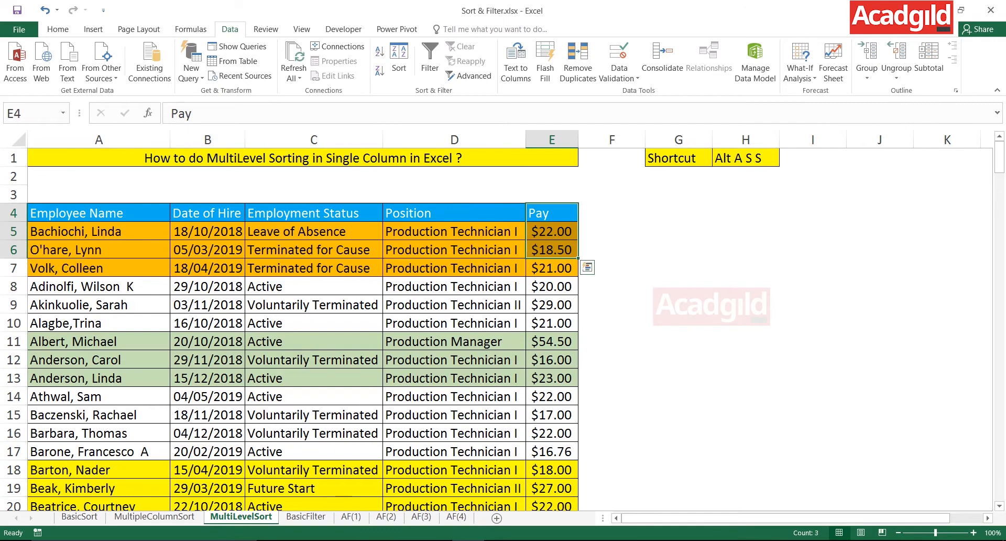
click(454, 250)
click(314, 250)
key(alt)
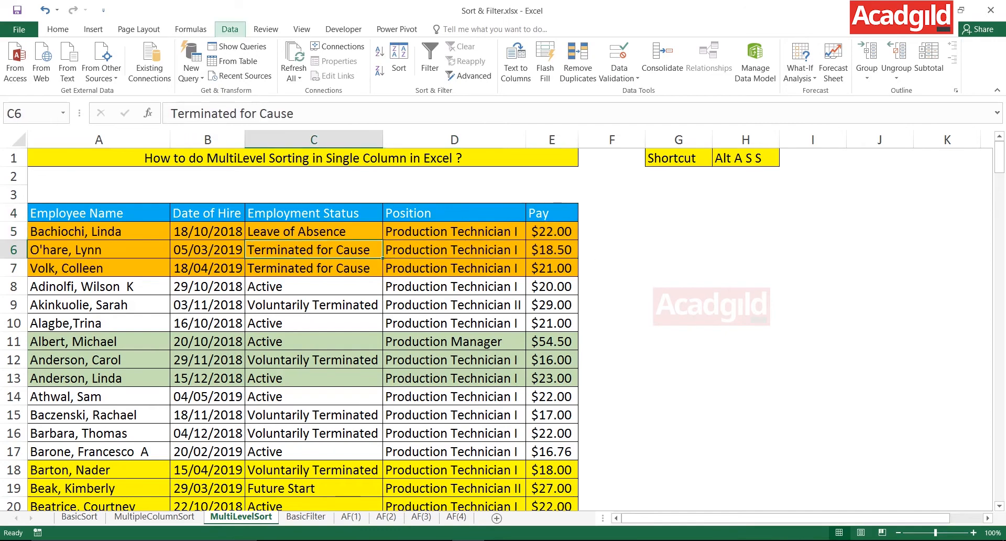
key(a)
key(s)
key(s)
drag(199, 312, 668, 89)
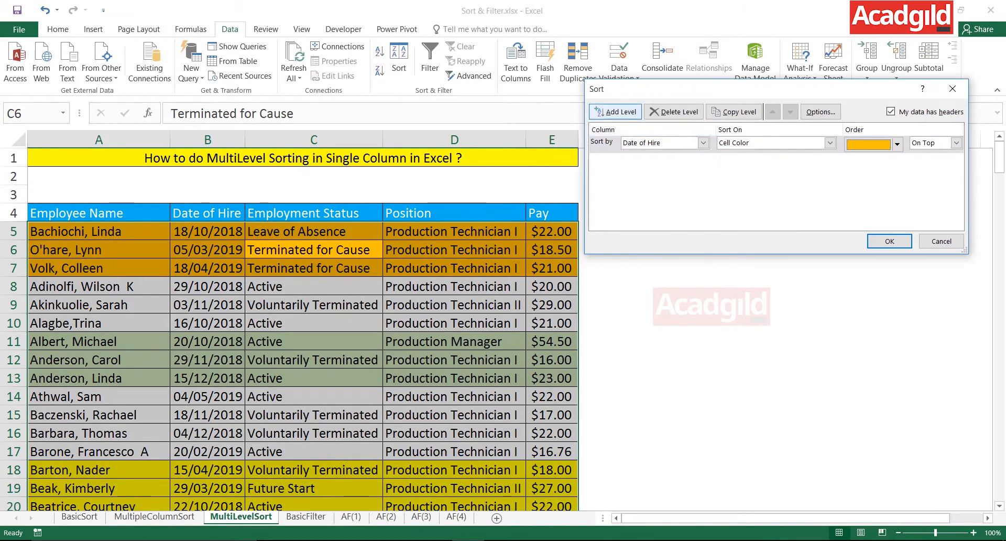
click(616, 112)
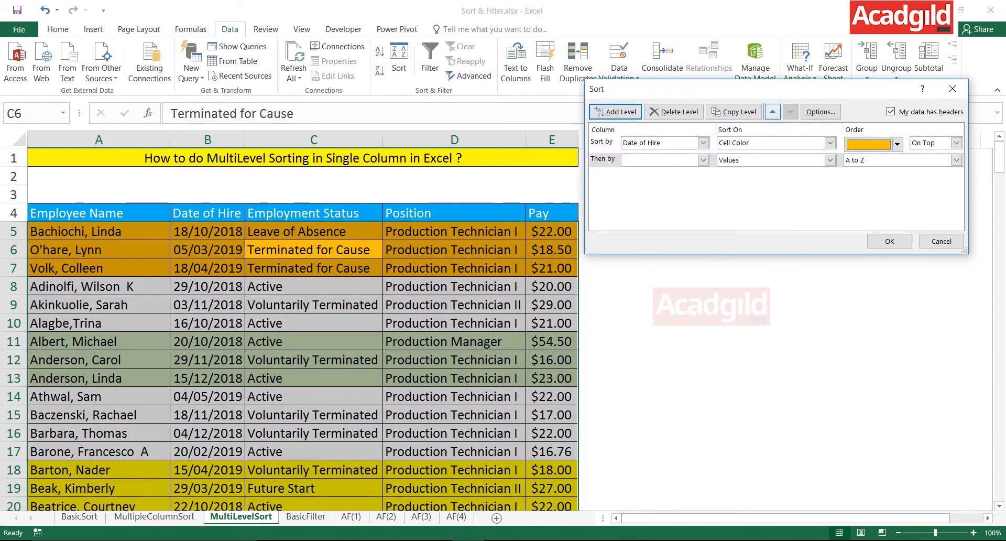
click(703, 160)
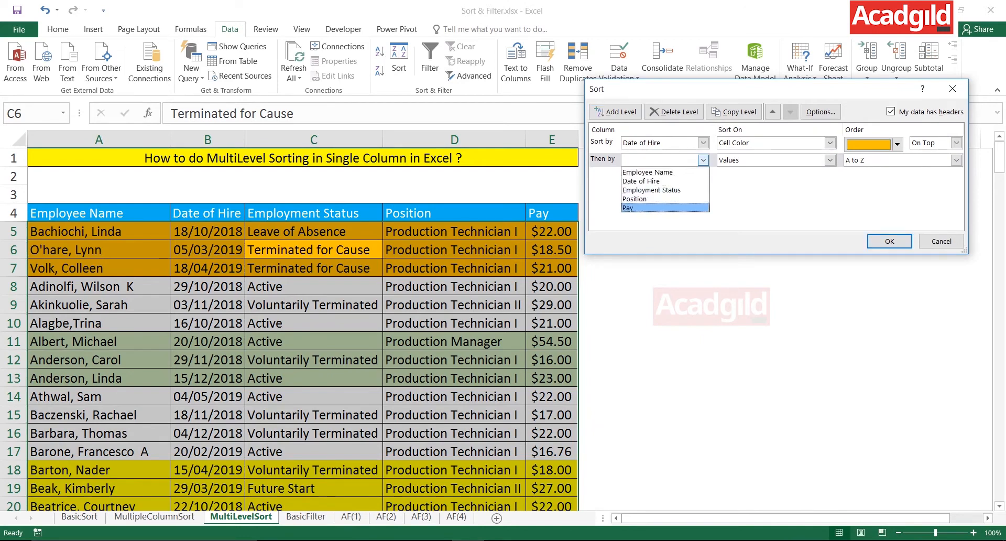
click(665, 207)
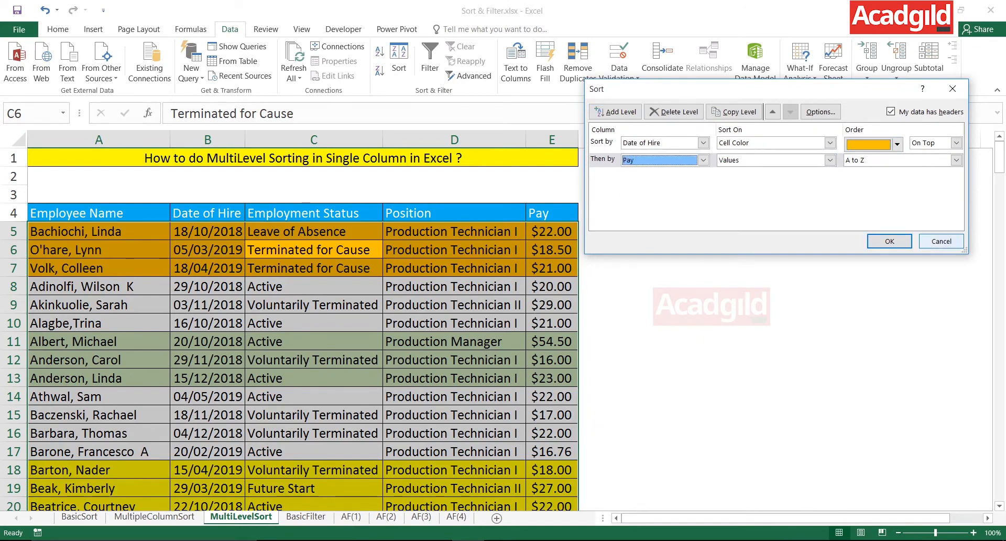
click(941, 241)
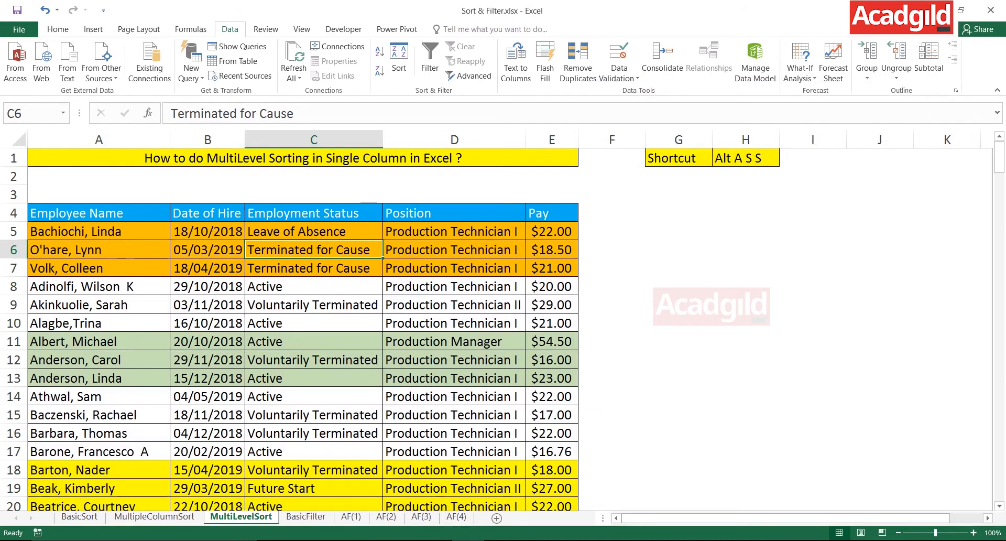
Examine the order of the Date of Hire values within the orange records, B5:B7.
click(314, 212)
click(313, 158)
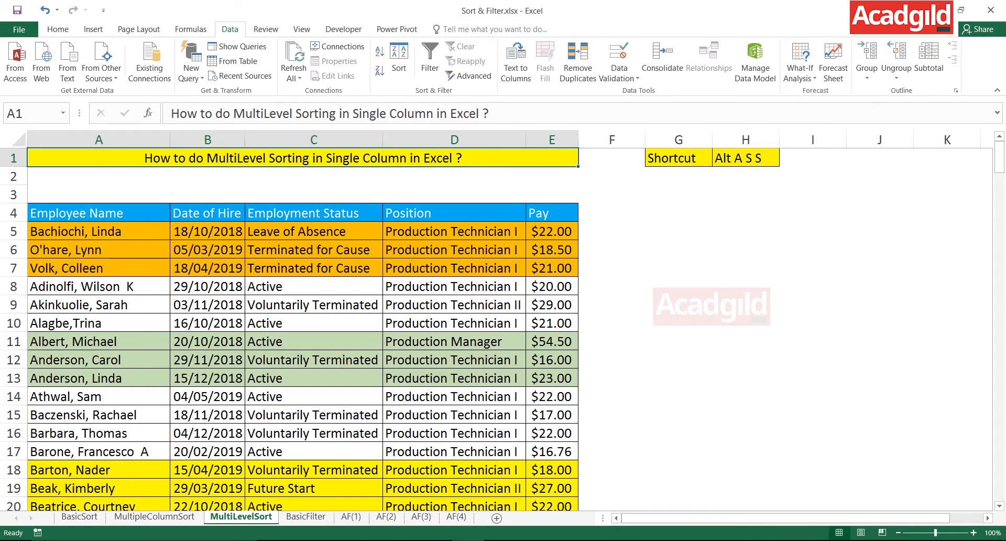
drag(208, 232, 207, 269)
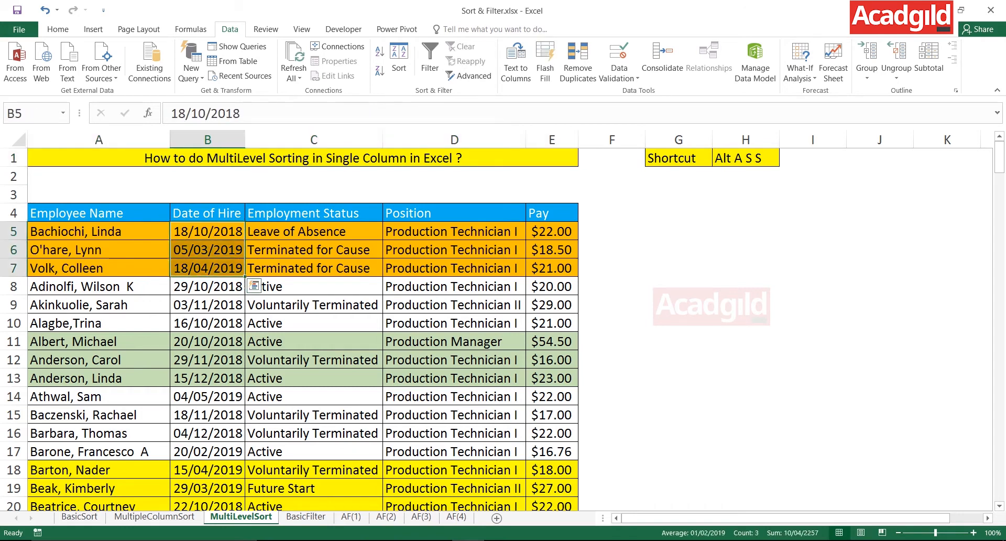
drag(208, 231, 208, 269)
drag(208, 232, 207, 268)
drag(208, 232, 207, 268)
drag(208, 232, 207, 268)
key(shift+Up)
key(shift+Up)
key(shift+Down)
key(shift+Down)
key(shift+Up)
key(shift+Up)
key(shift+Down)
key(shift+Down)
drag(208, 231, 207, 268)
click(208, 231)
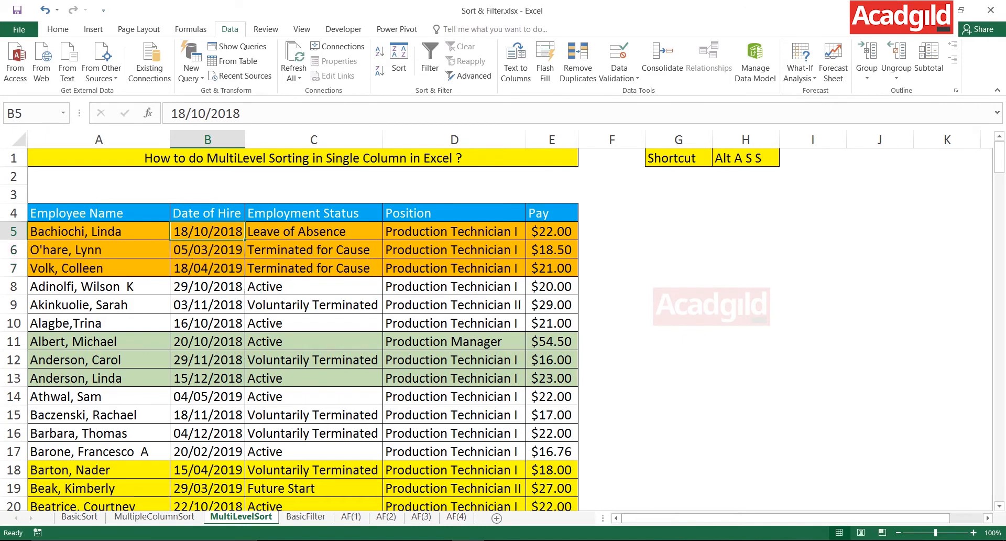
Reopen the custom sort from a Date of Hire cell and add a second level that sorts by Date of Hire values.
click(207, 250)
key(alt+a)
key(s)
key(s)
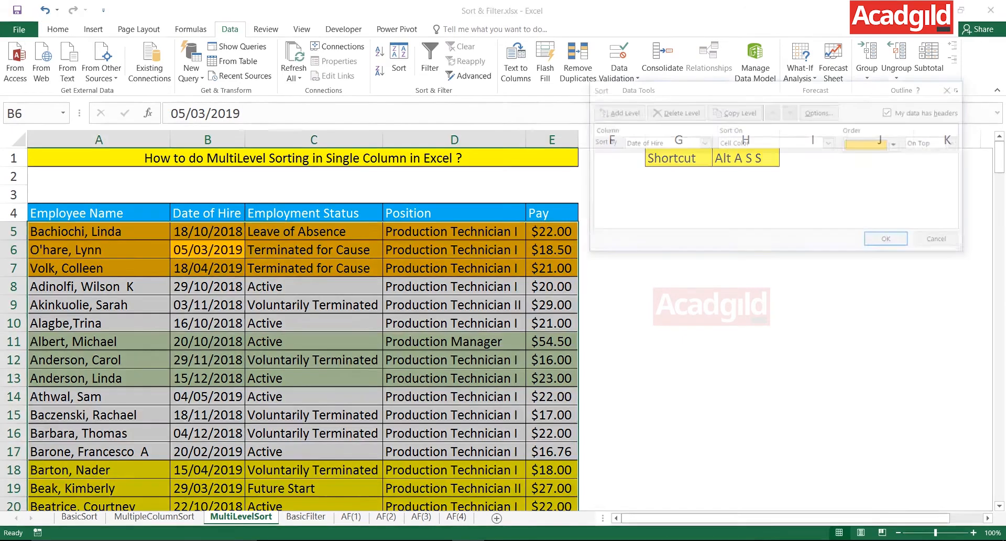
click(615, 111)
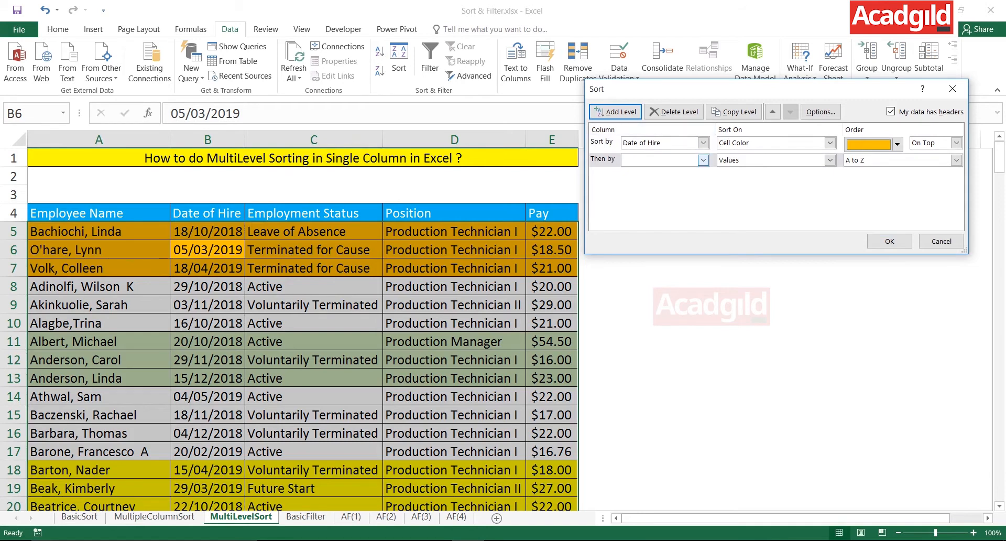
click(703, 160)
click(640, 181)
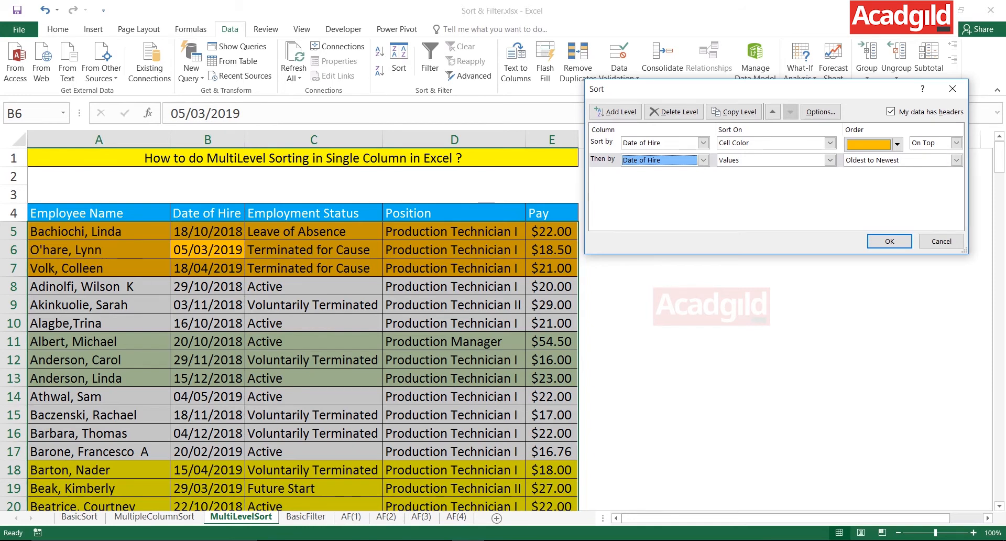
Set the second Date of Hire level's order to Newest to Oldest and apply the sort.
click(956, 160)
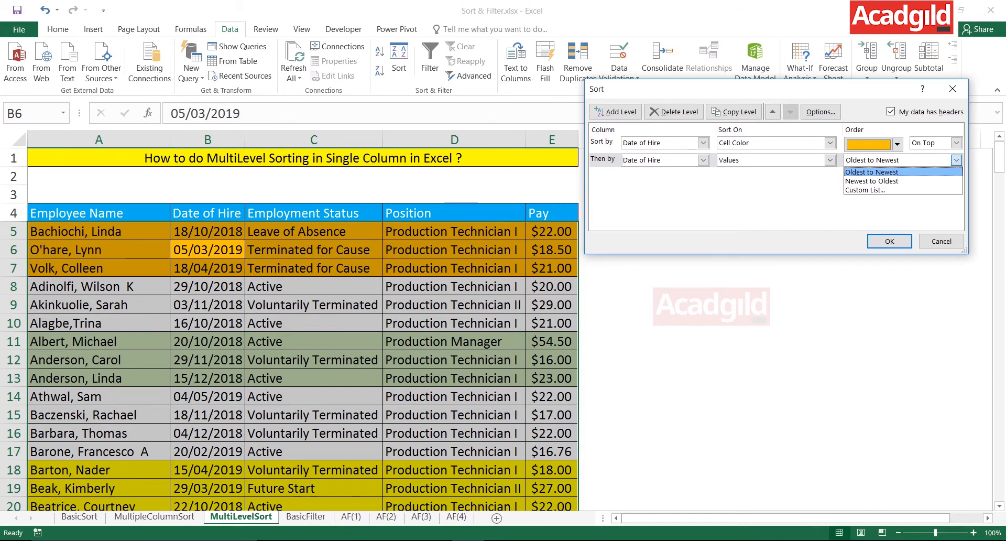
click(872, 181)
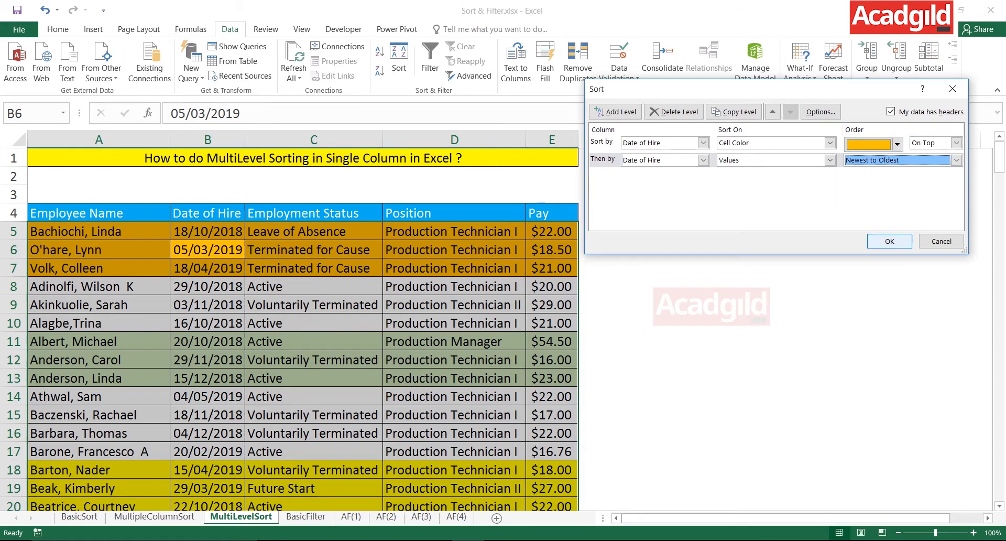
click(889, 241)
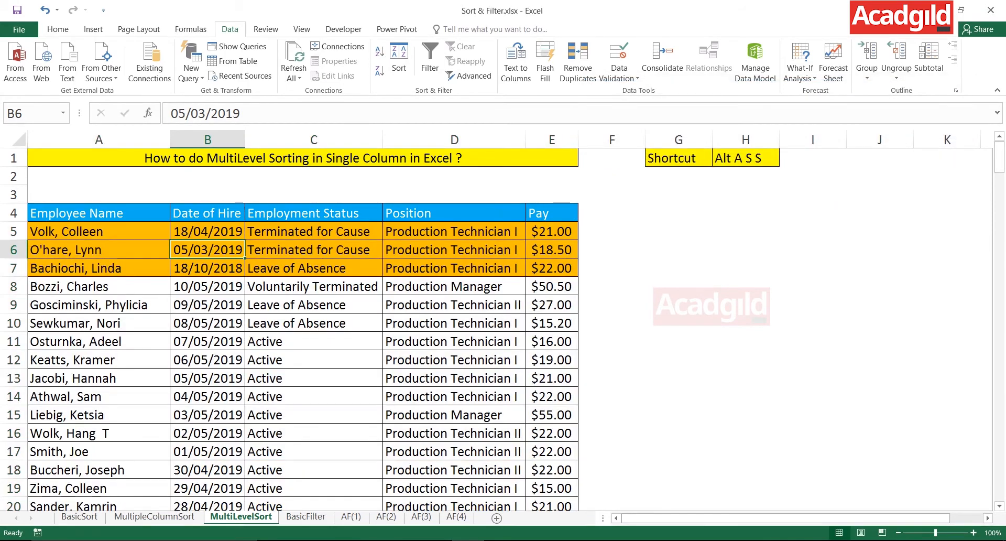
Review the orange records A5:E7 and check the date order of their hire dates in B5:B7.
drag(99, 232, 552, 268)
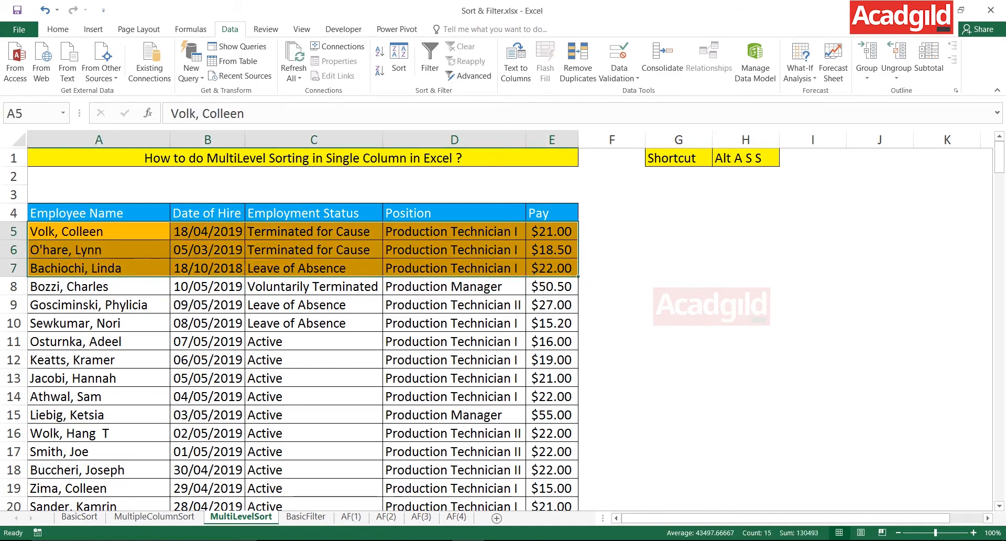
click(208, 232)
double_click(229, 232)
double_click(228, 231)
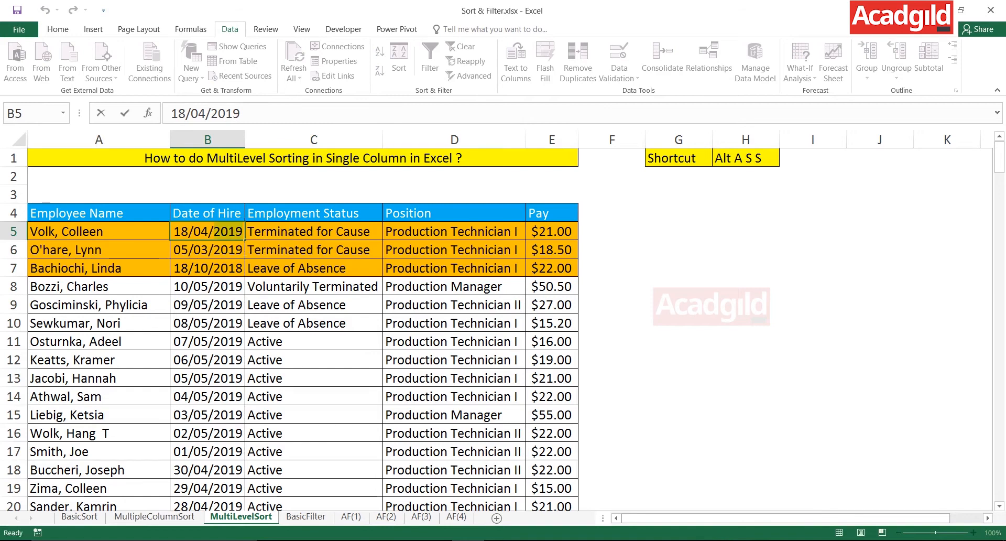
click(208, 250)
drag(208, 231, 208, 268)
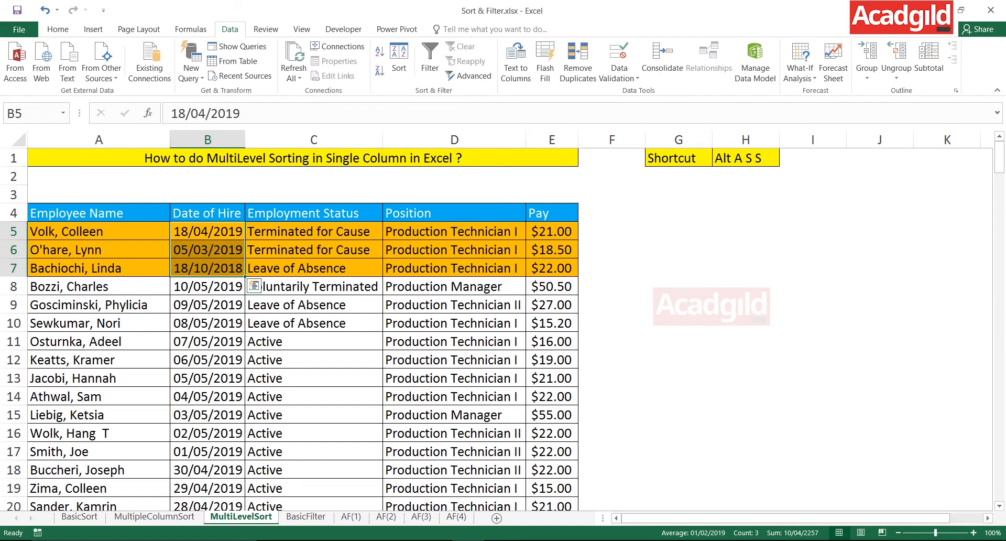
click(313, 232)
drag(99, 232, 551, 268)
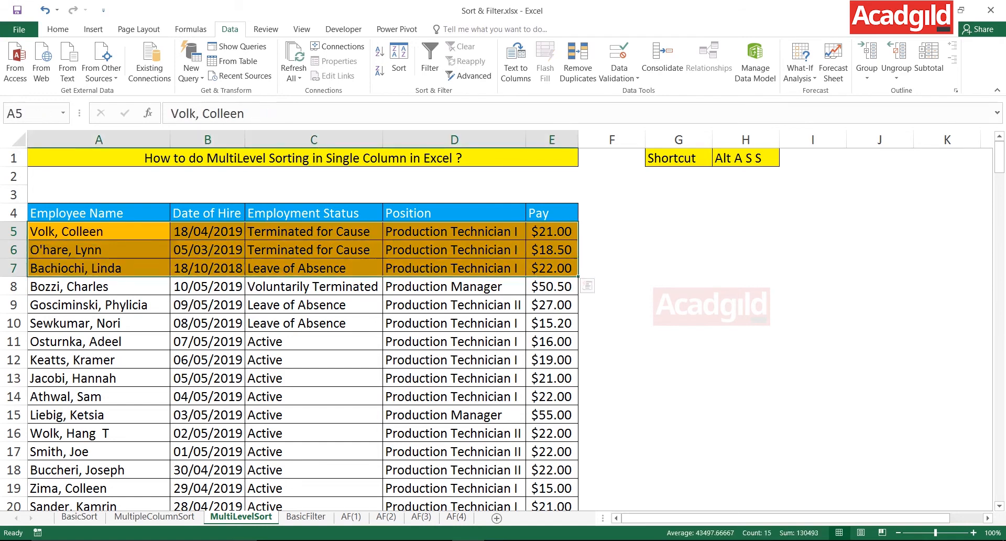
click(207, 232)
drag(208, 231, 208, 268)
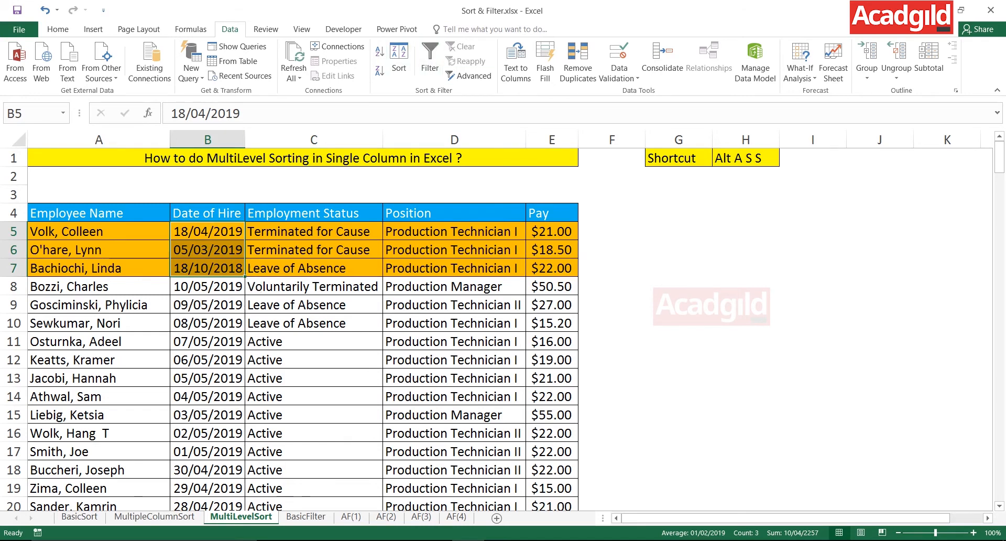
Reopen the custom sort and compare its two Date of Hire levels, one by cell color and one by values.
click(222, 269)
key(alt+a)
key(s)
key(s)
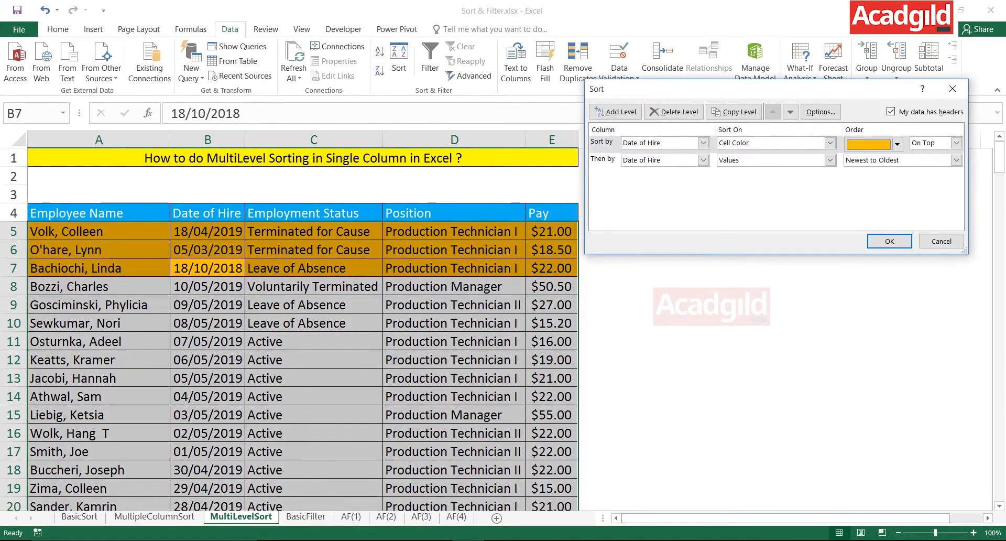
click(601, 142)
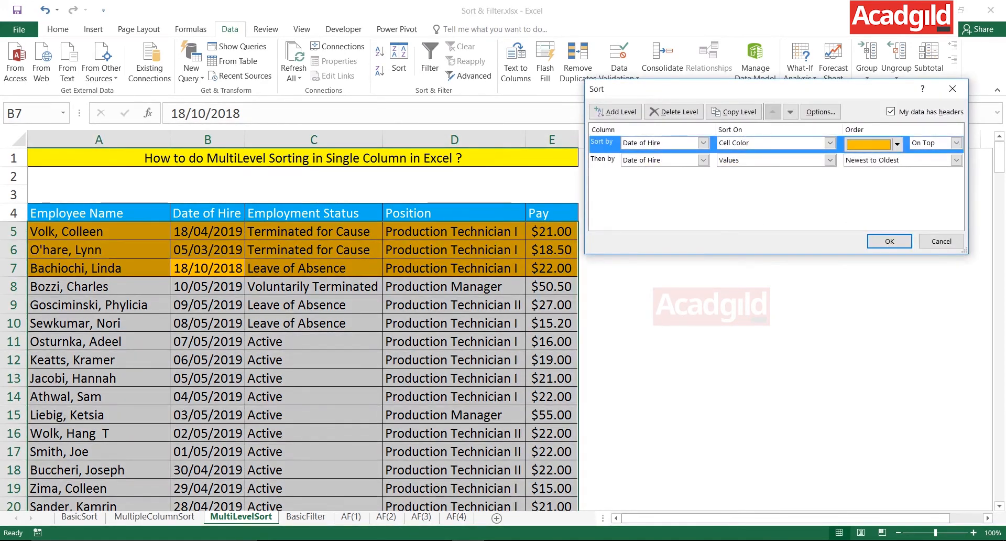
click(603, 159)
click(602, 142)
click(602, 159)
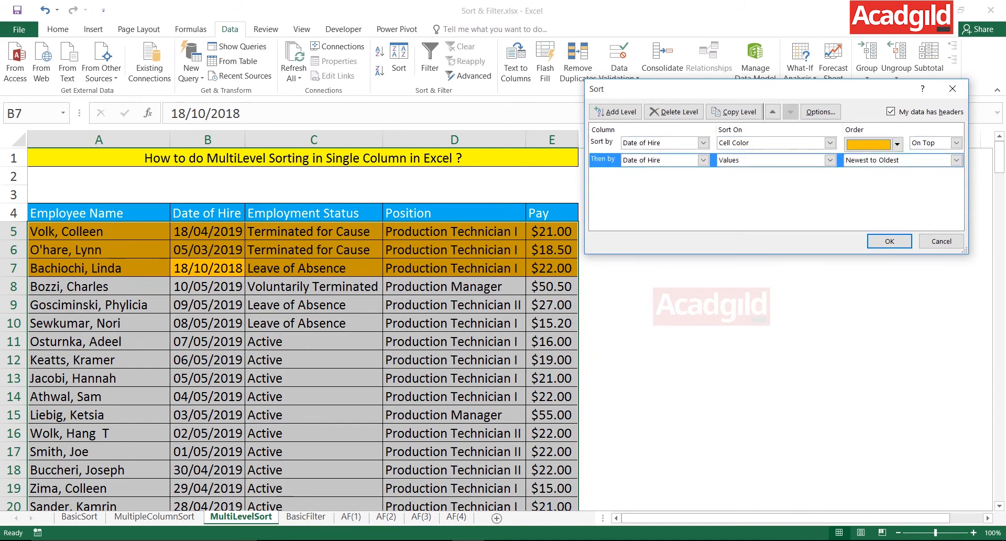
click(602, 142)
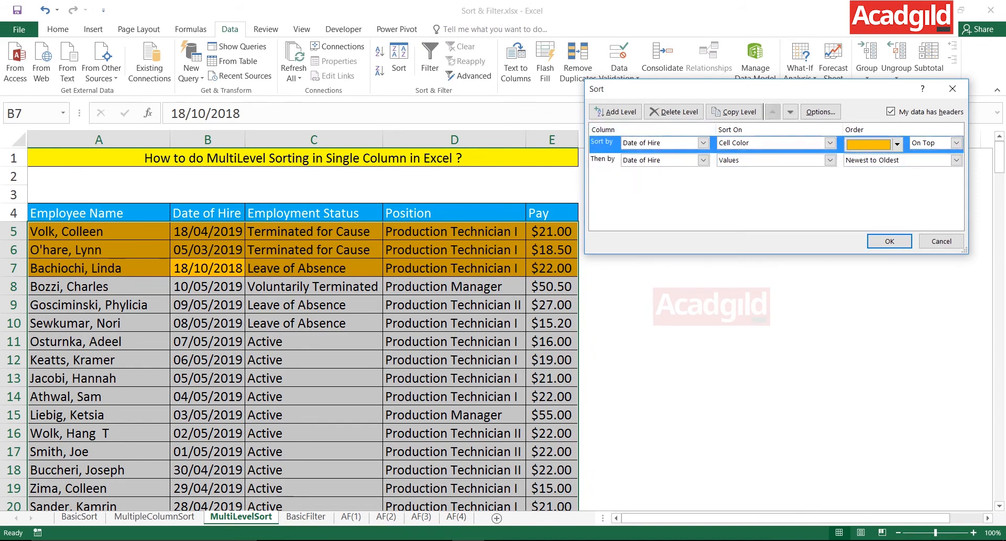
click(603, 159)
Add two blank sort levels, delete both again, and confirm the custom sort.
click(617, 111)
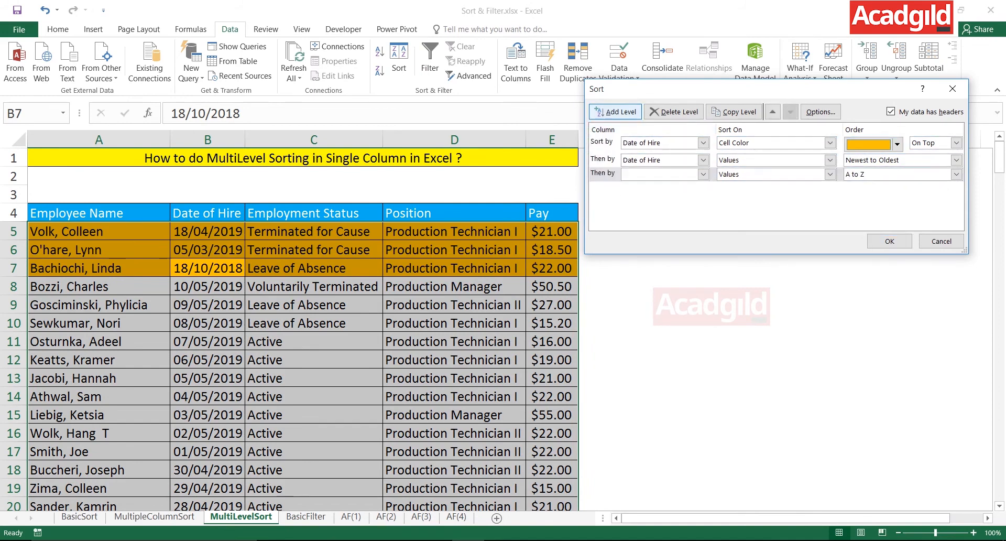
click(617, 111)
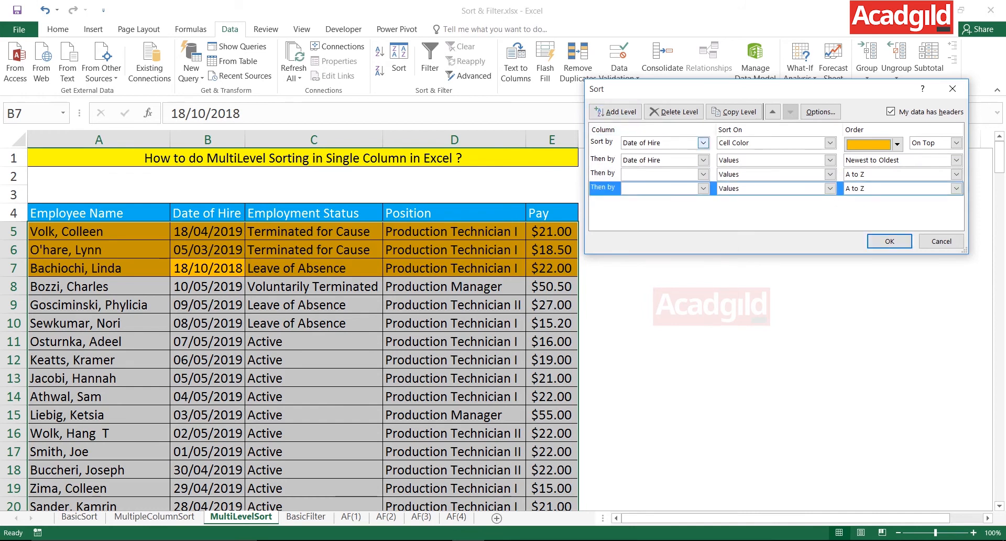
click(674, 112)
click(674, 111)
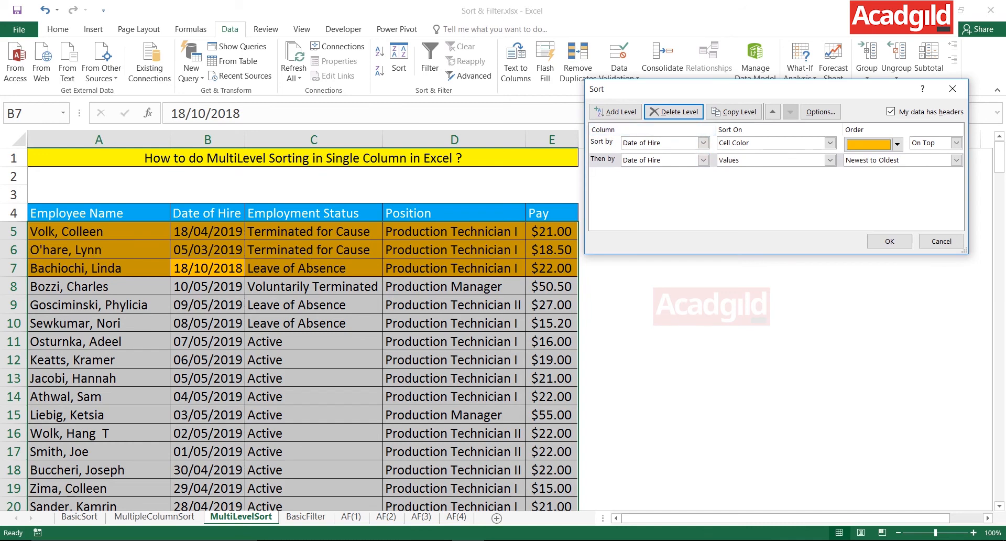
click(890, 241)
click(313, 305)
click(207, 250)
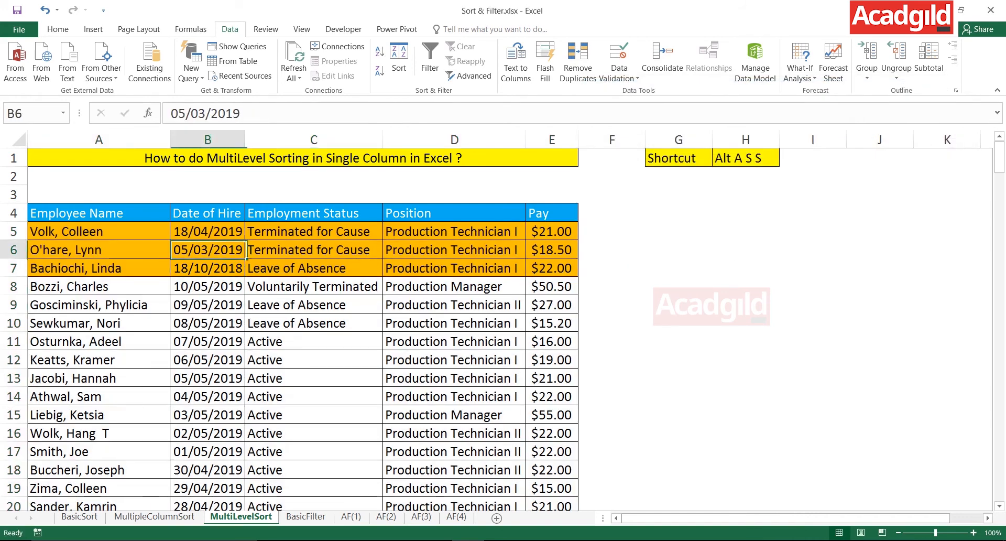
click(314, 269)
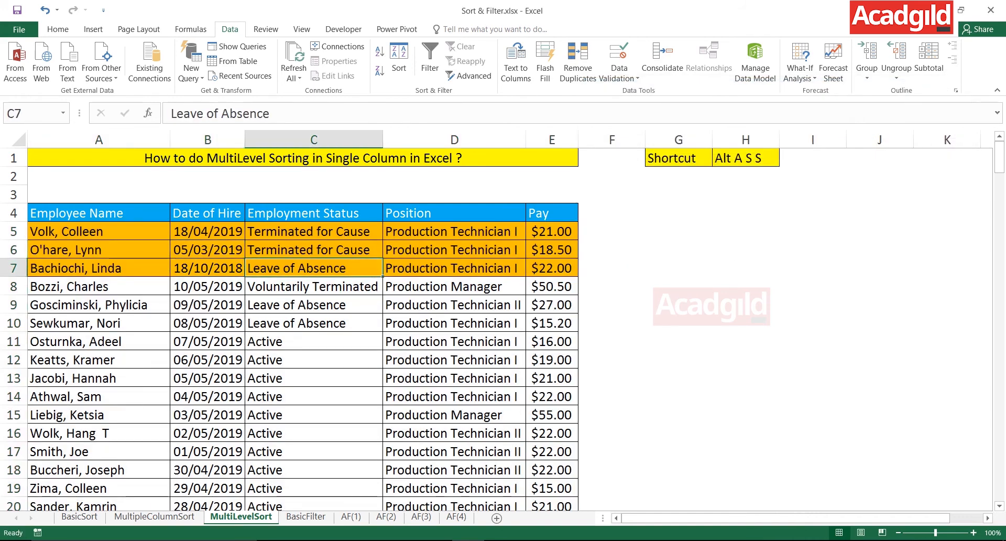
click(208, 250)
click(98, 268)
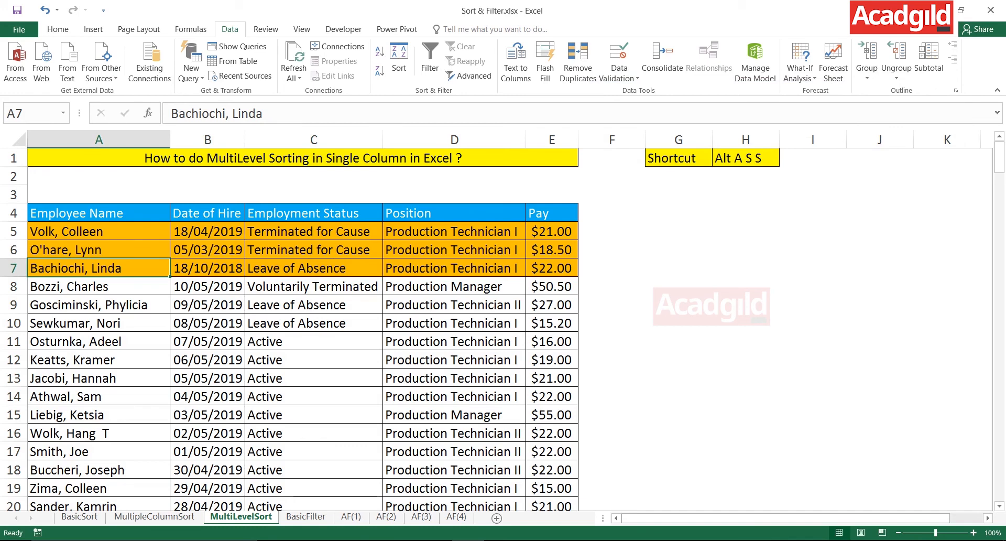